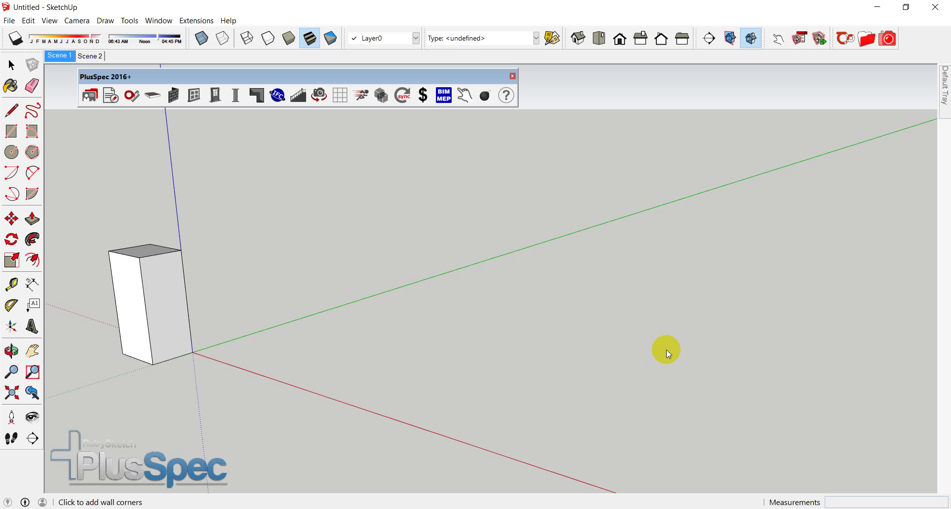
Step: Start a new PlusSpec wall and set its construction type to Masonry Veneer
{"action": "left_click_drag", "start_coordinate": [216, 78], "coordinate": [275, 76]}
{"action": "left_click", "coordinate": [227, 94]}
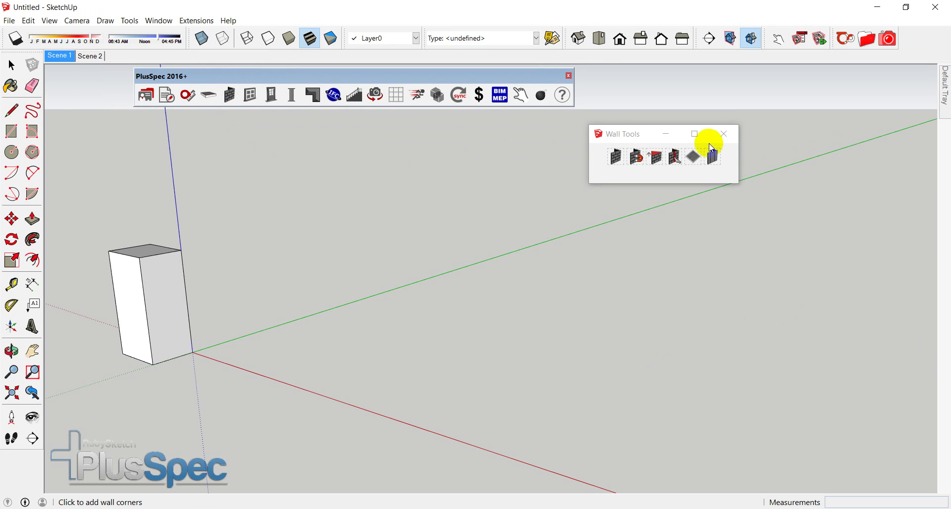
{"action": "left_click", "coordinate": [619, 161]}
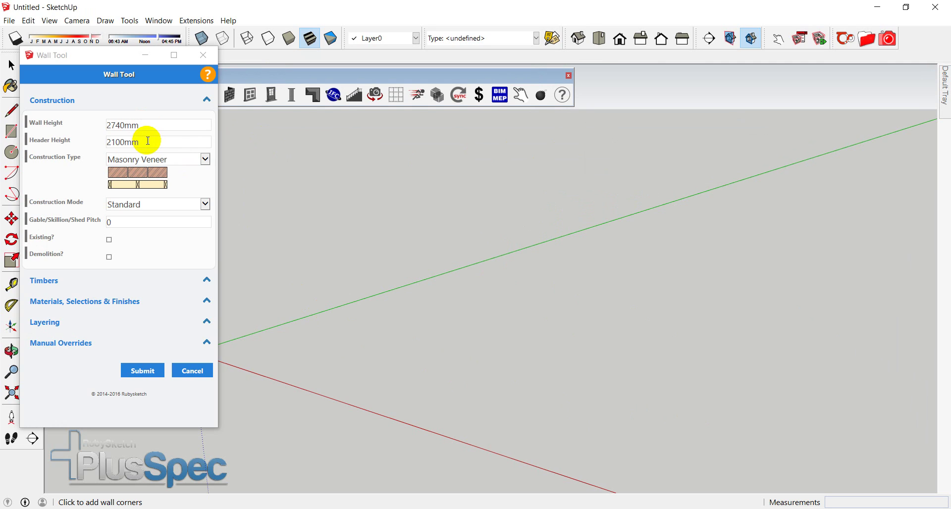
{"action": "left_click", "coordinate": [162, 163]}
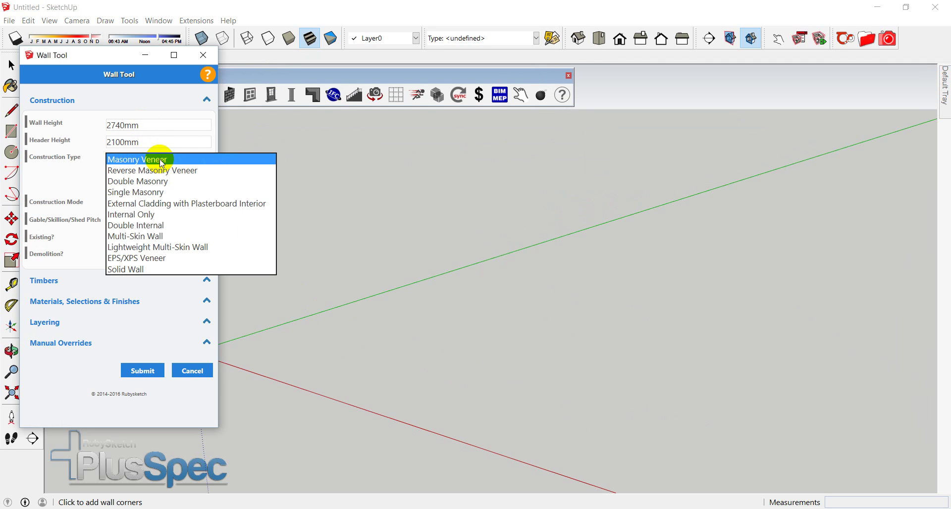
{"action": "left_click", "coordinate": [162, 160]}
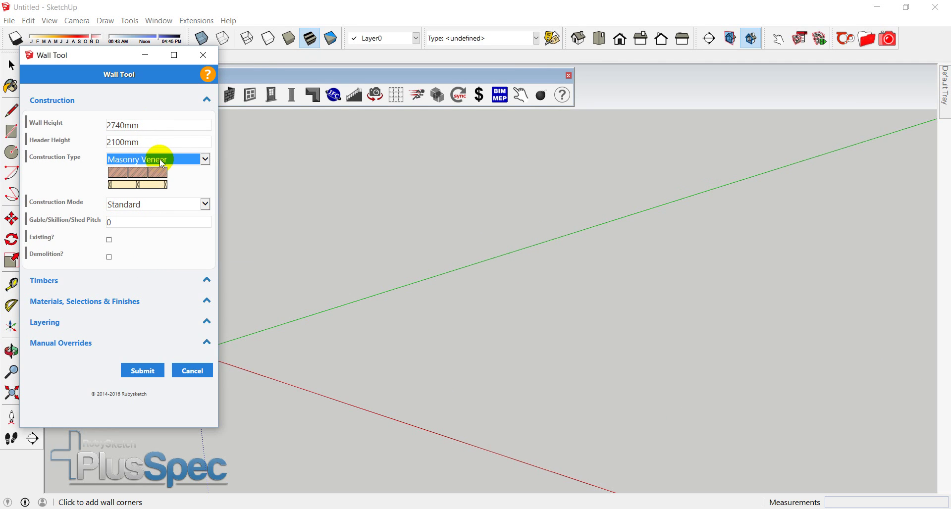
Step: Choose Austral Bowral 50 Capitol Red as the veneer brick and submit the 2740mm wall settings
{"action": "left_click", "coordinate": [114, 284]}
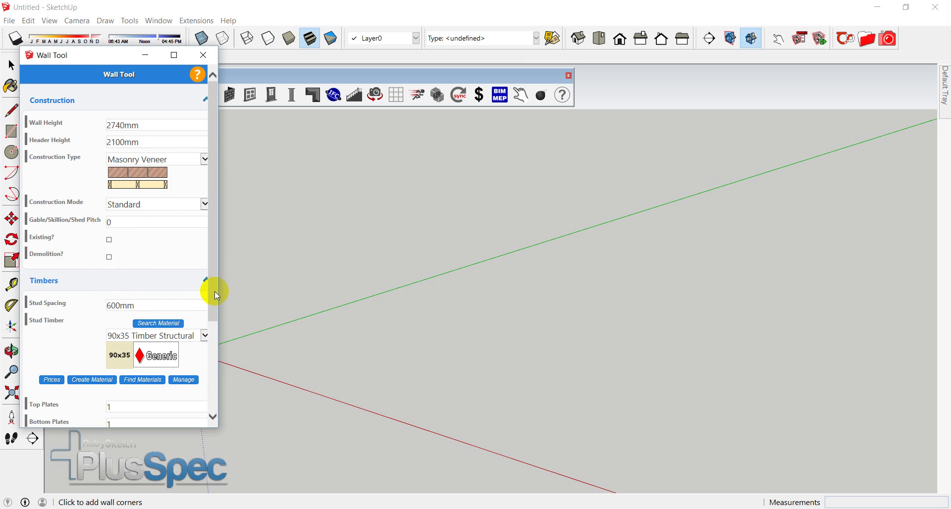
{"action": "left_click_drag", "start_coordinate": [214, 297], "coordinate": [199, 350]}
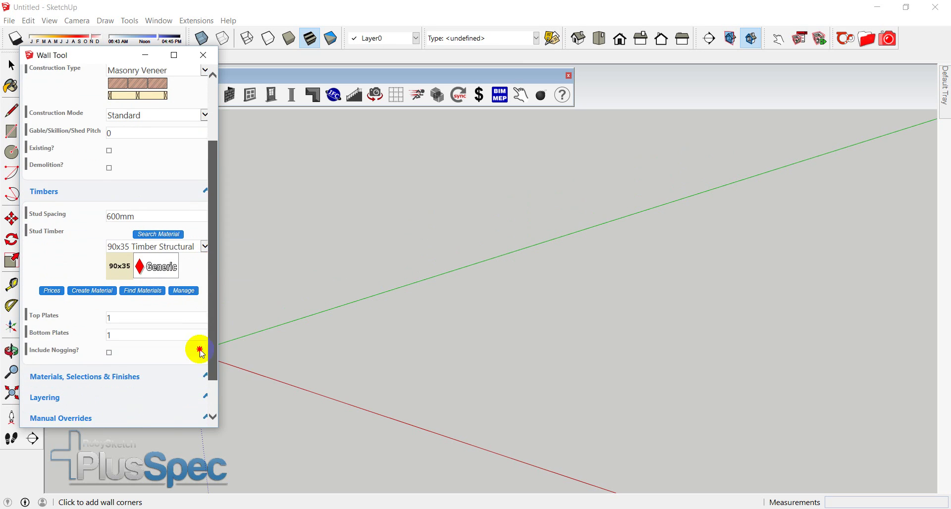
{"action": "left_click", "coordinate": [50, 199]}
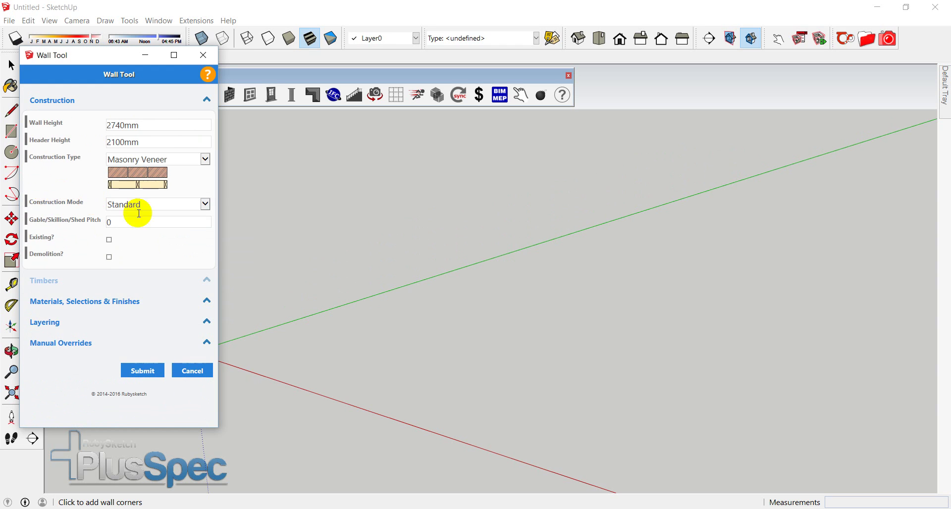
{"action": "left_click", "coordinate": [121, 301]}
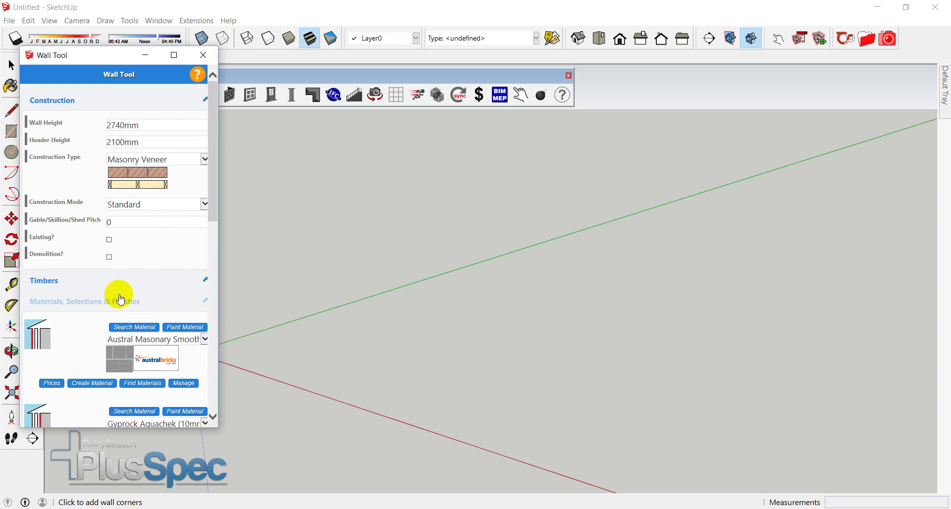
{"action": "left_click", "coordinate": [135, 328]}
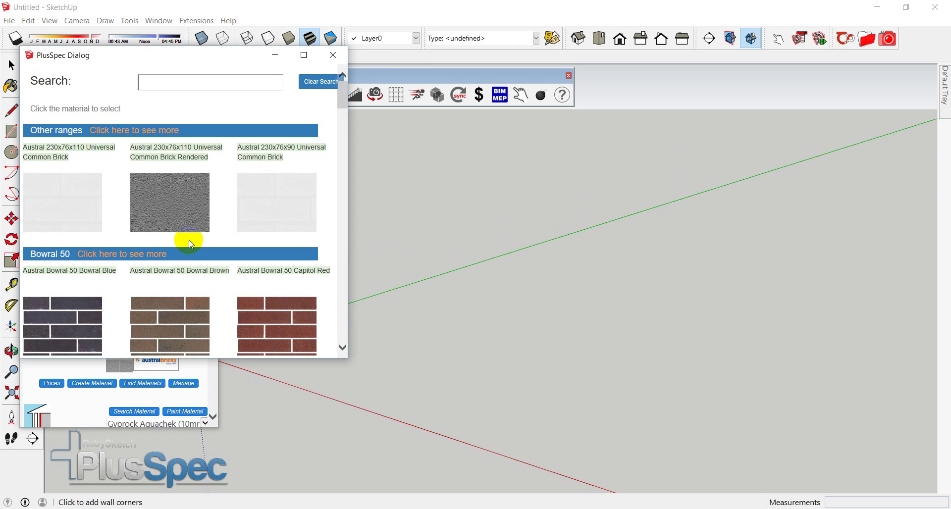
{"action": "scroll", "coordinate": [209, 253], "scroll_direction": "down", "scroll_amount": 3}
{"action": "left_click", "coordinate": [287, 201]}
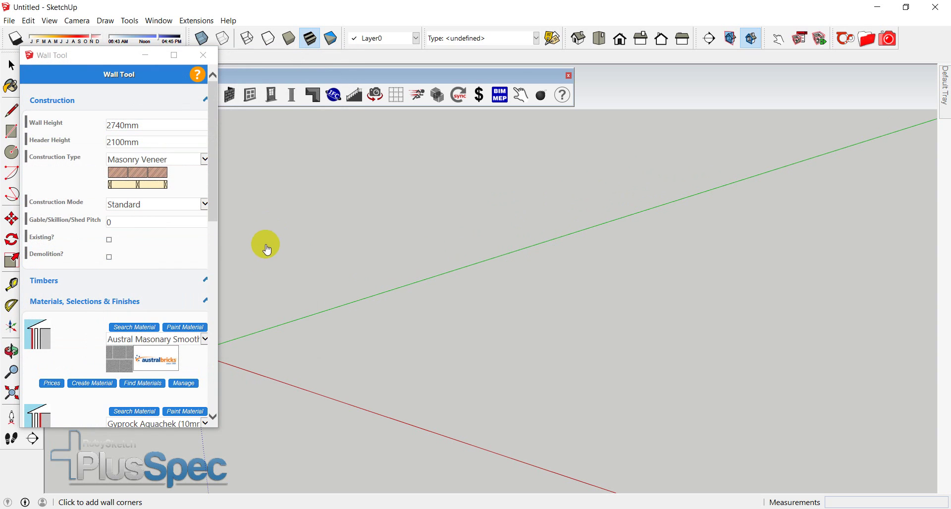
{"action": "scroll", "coordinate": [195, 281], "scroll_direction": "down", "scroll_amount": 10}
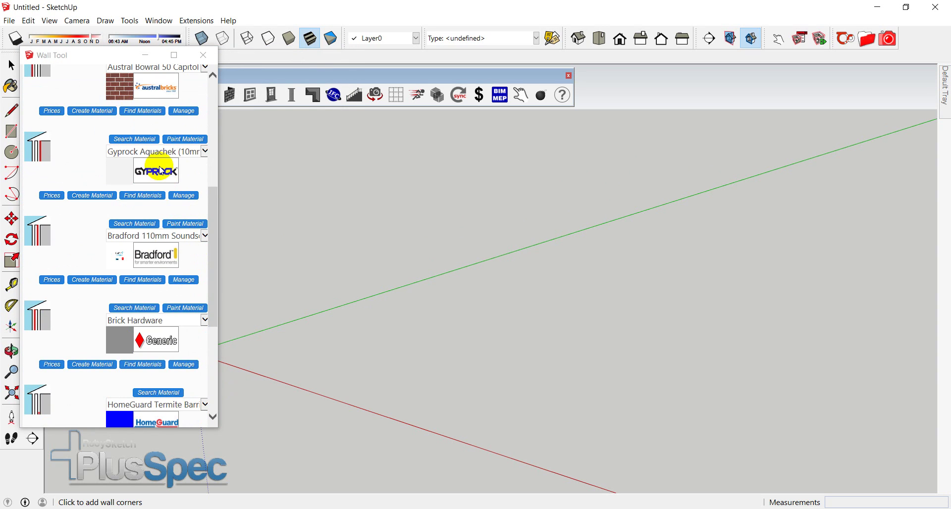
{"action": "scroll", "coordinate": [161, 304], "scroll_direction": "down", "scroll_amount": 5}
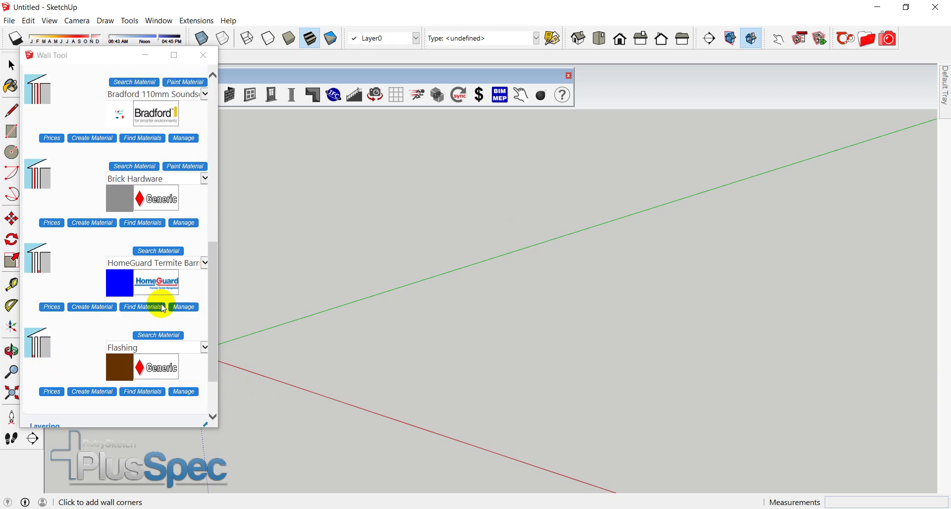
{"action": "left_click", "coordinate": [141, 400]}
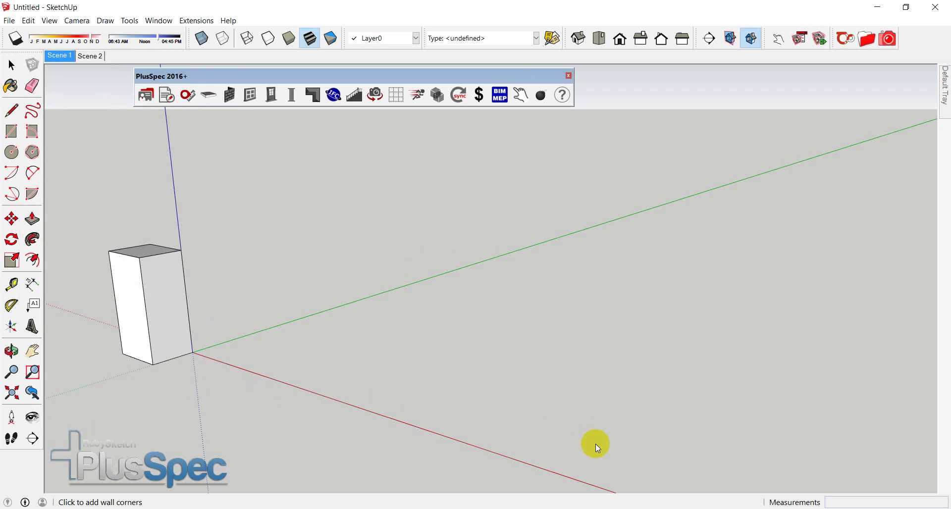
Step: Trace the stepped footprint with brick-veneer walls from a 4545mm first wall back to the start corner
{"action": "left_click", "coordinate": [596, 443]}
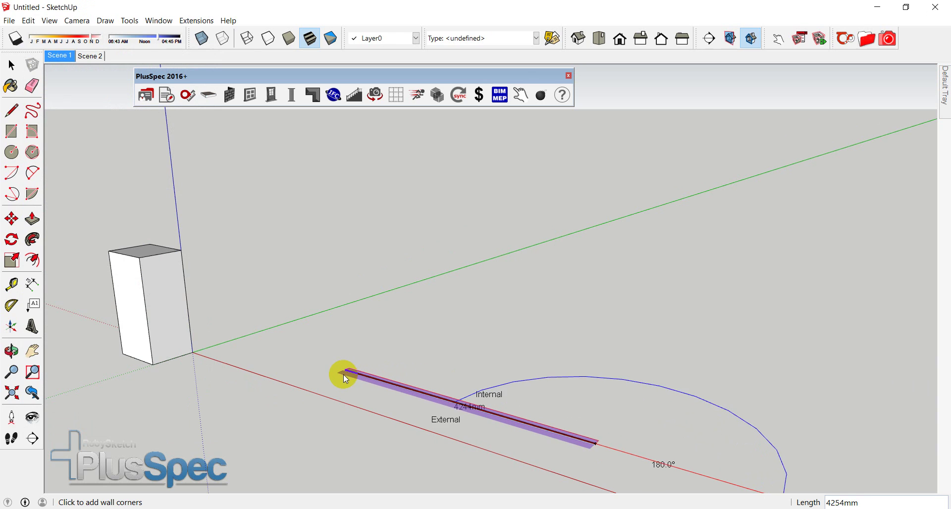
{"action": "left_click", "coordinate": [491, 297]}
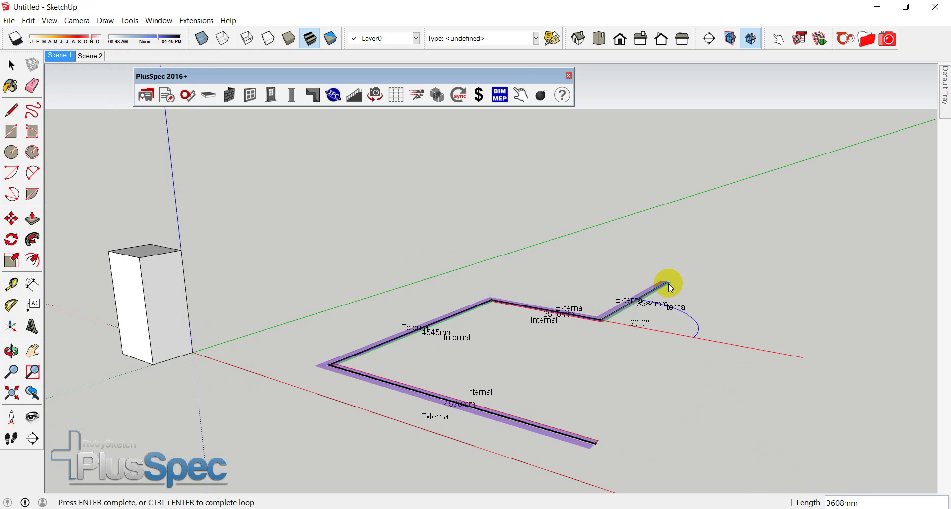
{"action": "left_click", "coordinate": [677, 277]}
{"action": "left_click", "coordinate": [867, 302]}
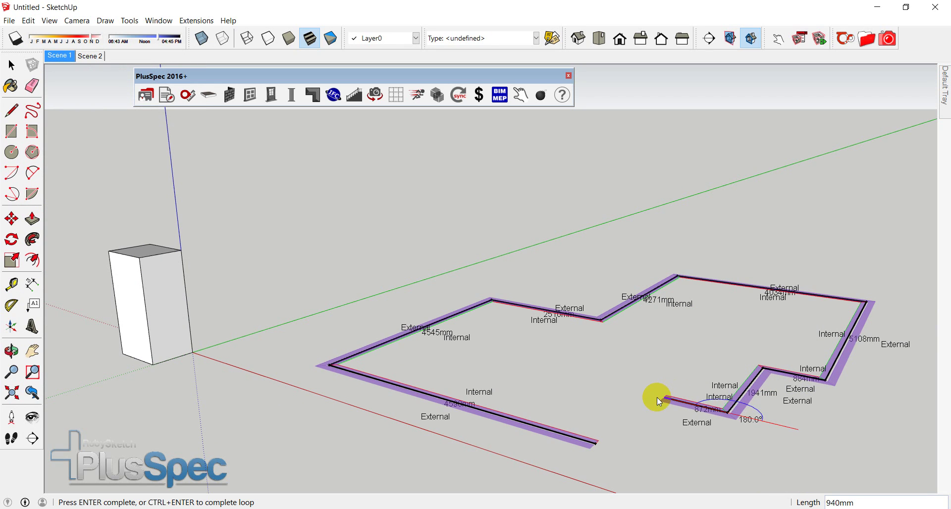
{"action": "left_click", "coordinate": [596, 445]}
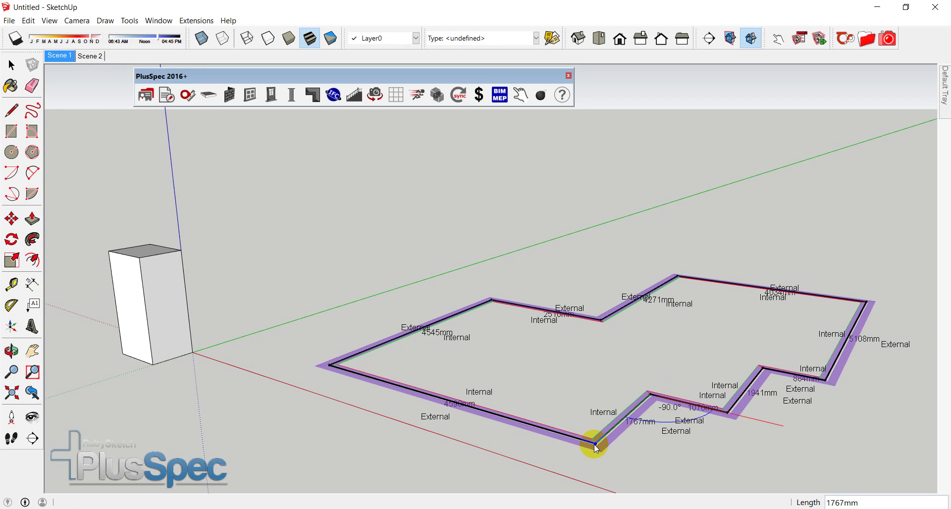
Step: Generate the standard PlusSpec scenes for all views of the new walls
{"action": "scroll", "coordinate": [565, 358], "scroll_direction": "up", "scroll_amount": 6}
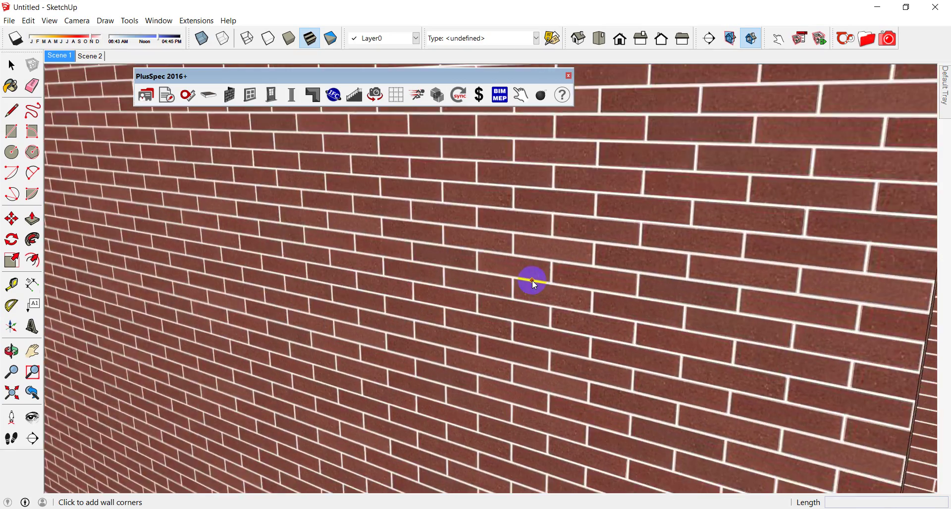
{"action": "scroll", "coordinate": [532, 280], "scroll_direction": "down", "scroll_amount": 2}
{"action": "scroll", "coordinate": [533, 283], "scroll_direction": "down", "scroll_amount": 5}
{"action": "middle_click_drag", "start_coordinate": [545, 268], "coordinate": [395, 395]}
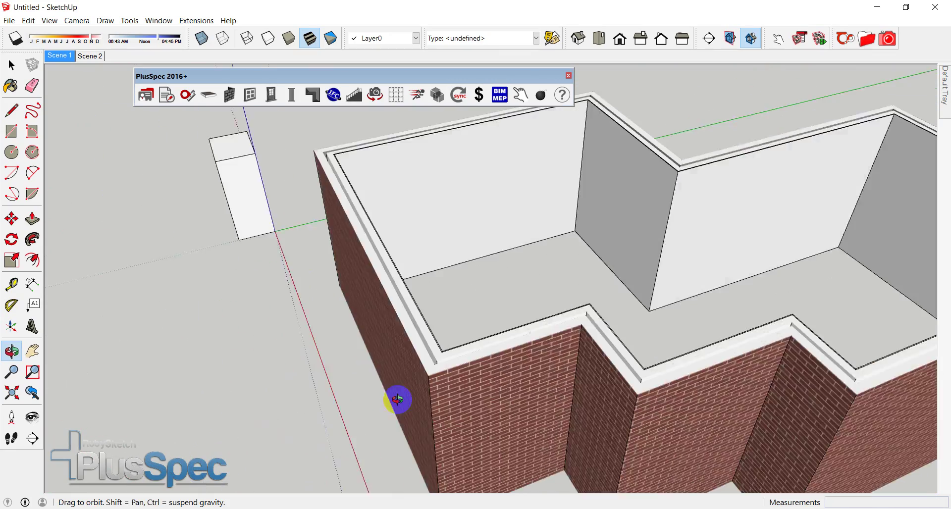
{"action": "scroll", "coordinate": [388, 361], "scroll_direction": "up", "scroll_amount": 4}
{"action": "scroll", "coordinate": [403, 351], "scroll_direction": "up", "scroll_amount": 2}
{"action": "middle_click_drag", "start_coordinate": [421, 346], "coordinate": [667, 350]}
{"action": "scroll", "coordinate": [526, 353], "scroll_direction": "down", "scroll_amount": 8}
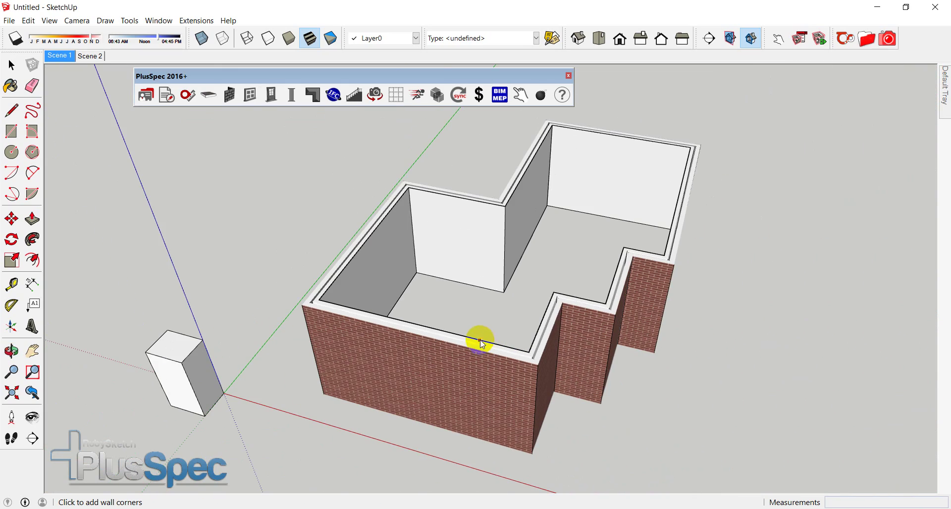
{"action": "left_click", "coordinate": [381, 99]}
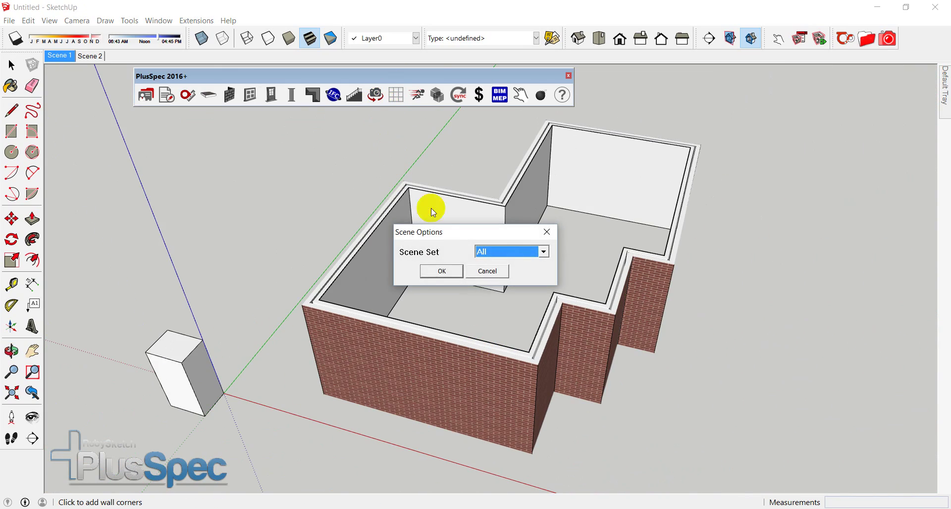
{"action": "left_click", "coordinate": [449, 270]}
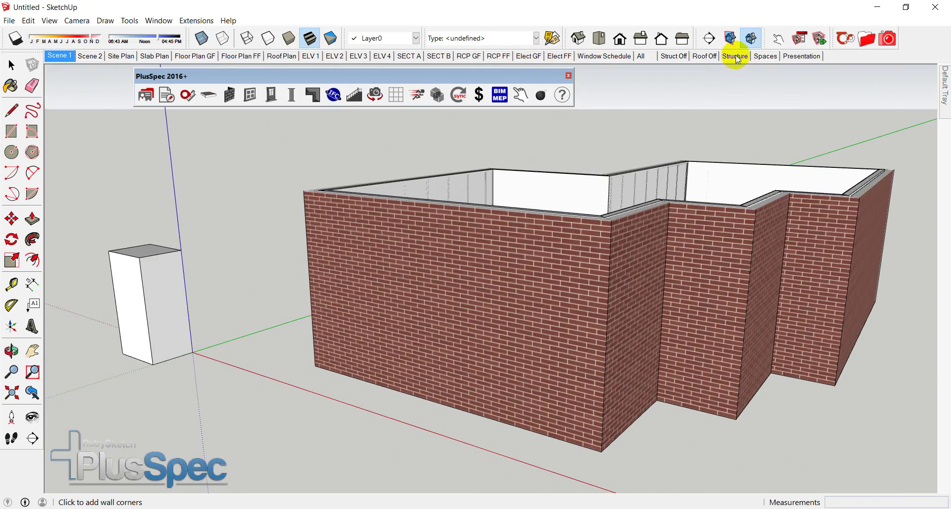
Step: Compare the Structure and All scenes, finishing on the timber framing view
{"action": "left_click", "coordinate": [735, 56]}
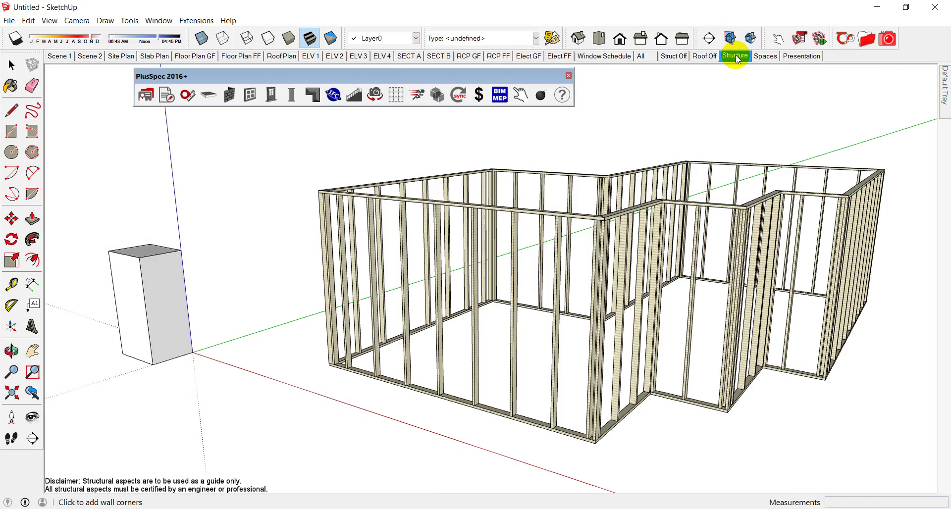
{"action": "middle_click_drag", "start_coordinate": [679, 180], "coordinate": [707, 240]}
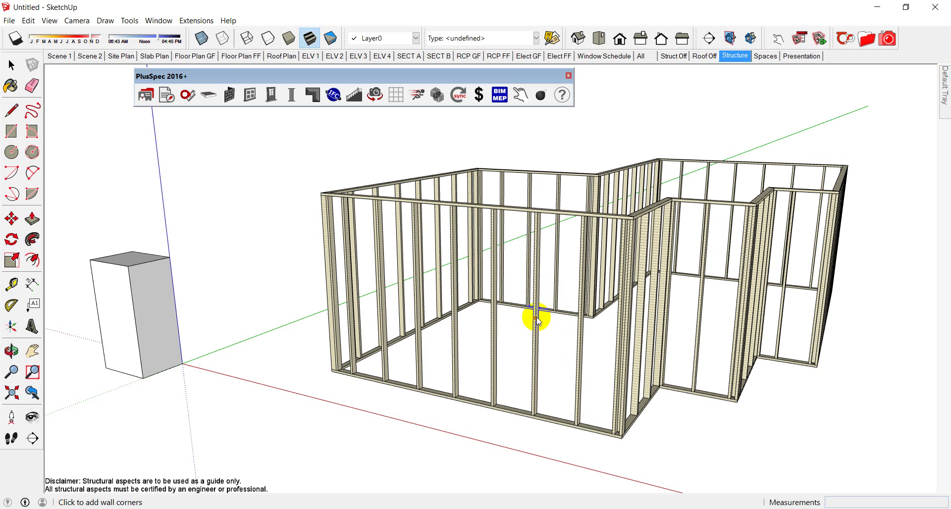
{"action": "scroll", "coordinate": [538, 321], "scroll_direction": "down", "scroll_amount": 5}
{"action": "middle_click_drag", "start_coordinate": [520, 298], "coordinate": [541, 307]}
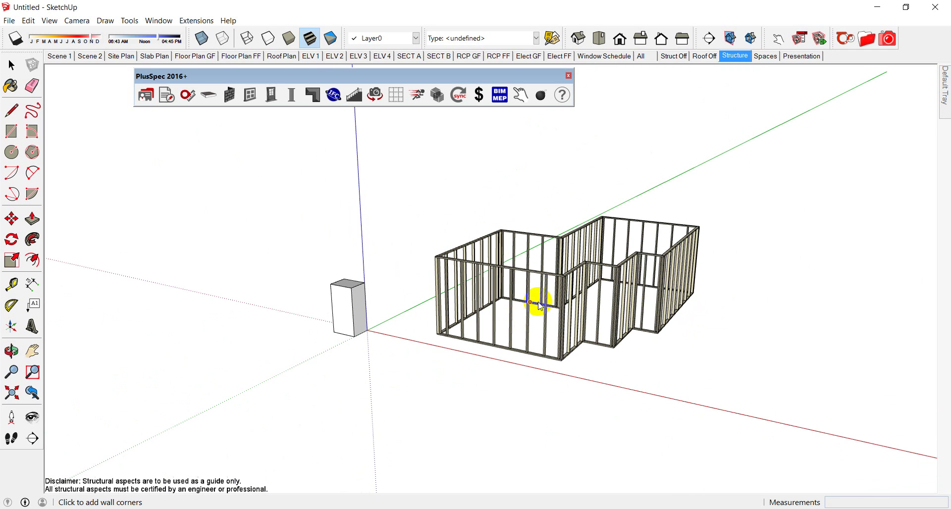
{"action": "left_click", "coordinate": [647, 58]}
{"action": "middle_click_drag", "start_coordinate": [611, 233], "coordinate": [365, 238]}
{"action": "scroll", "coordinate": [373, 223], "scroll_direction": "up", "scroll_amount": 10}
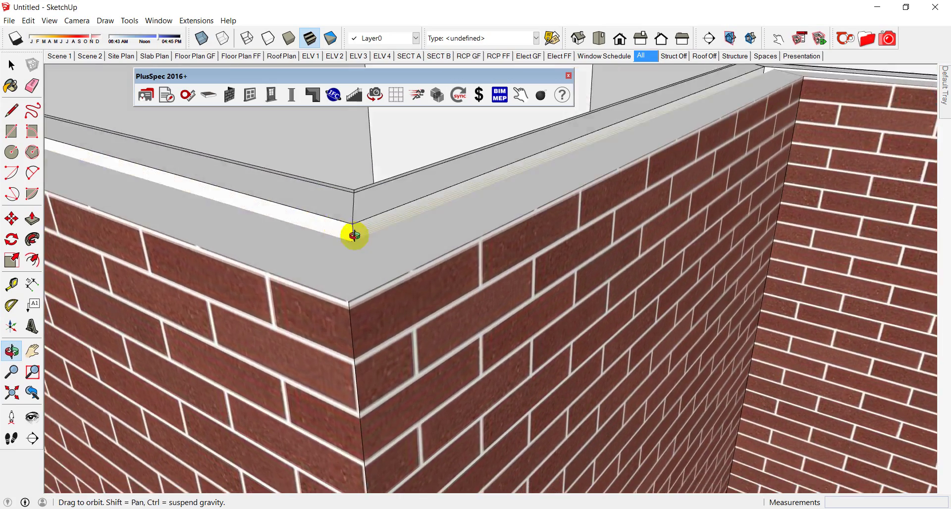
{"action": "mouse_move", "coordinate": [355, 235]}
{"action": "middle_mouse_down"}
{"action": "mouse_move", "coordinate": [341, 286]}
{"action": "mouse_move", "coordinate": [363, 221]}
{"action": "middle_mouse_up"}
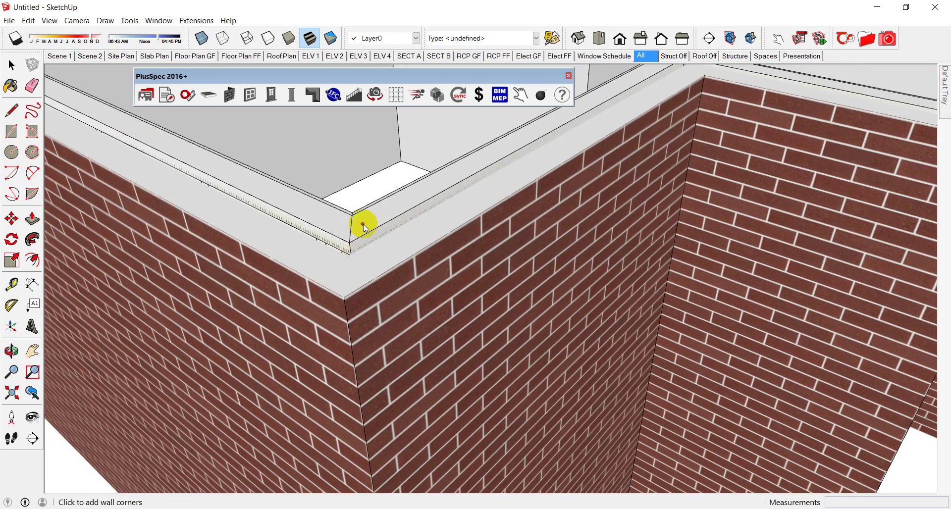
{"action": "left_click", "coordinate": [735, 56]}
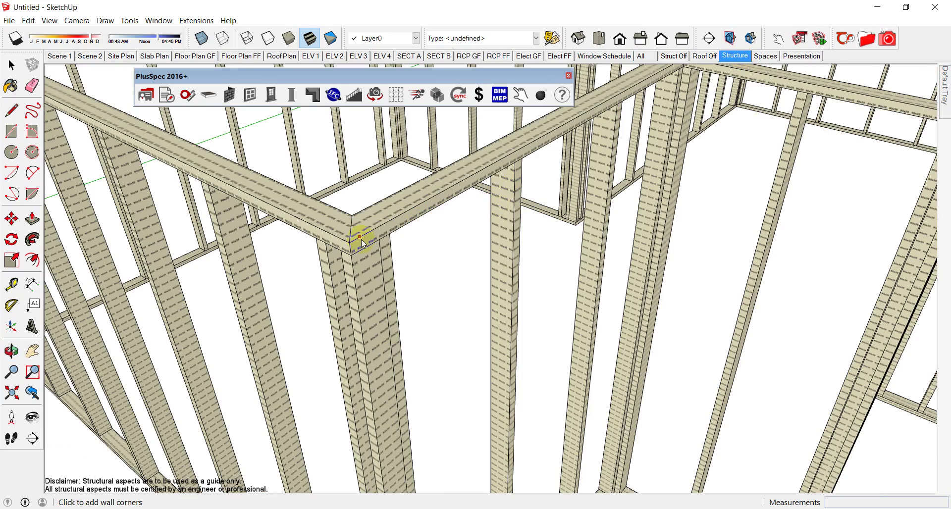
{"action": "scroll", "coordinate": [364, 242], "scroll_direction": "down", "scroll_amount": 5}
Step: Generate a 22° metal hip roof from the wall frames with 900mm boxed eaves and Stramit Quad 125 gutters
{"action": "right_click", "coordinate": [376, 232]}
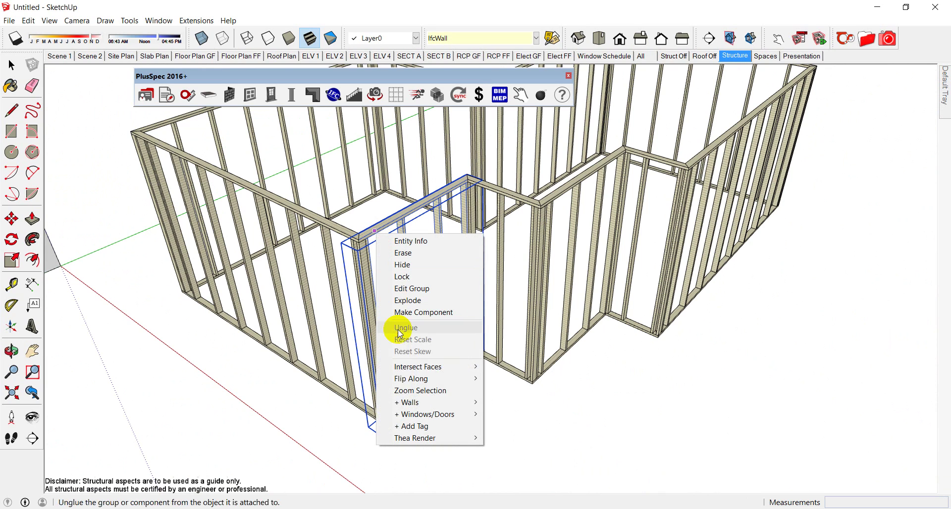
{"action": "mouse_move", "coordinate": [437, 403]}
{"action": "mouse_move", "coordinate": [331, 465]}
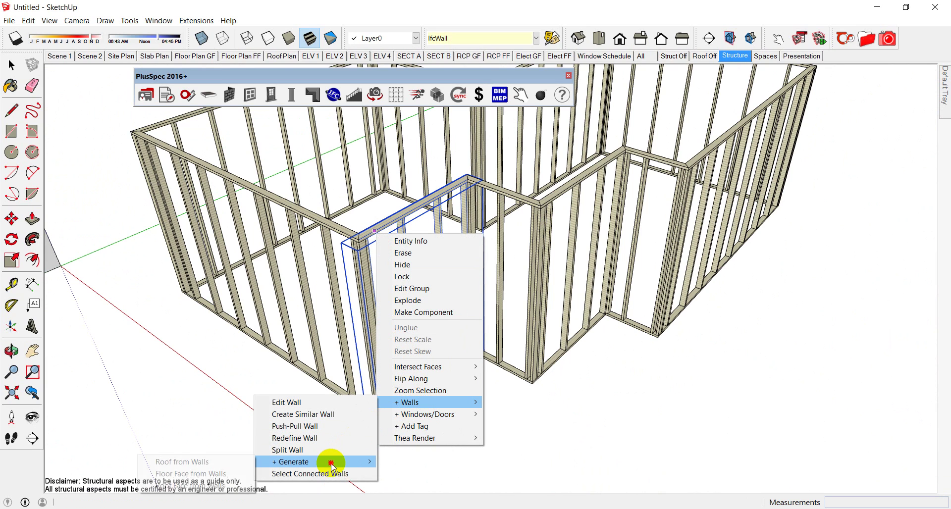
{"action": "left_click", "coordinate": [218, 462]}
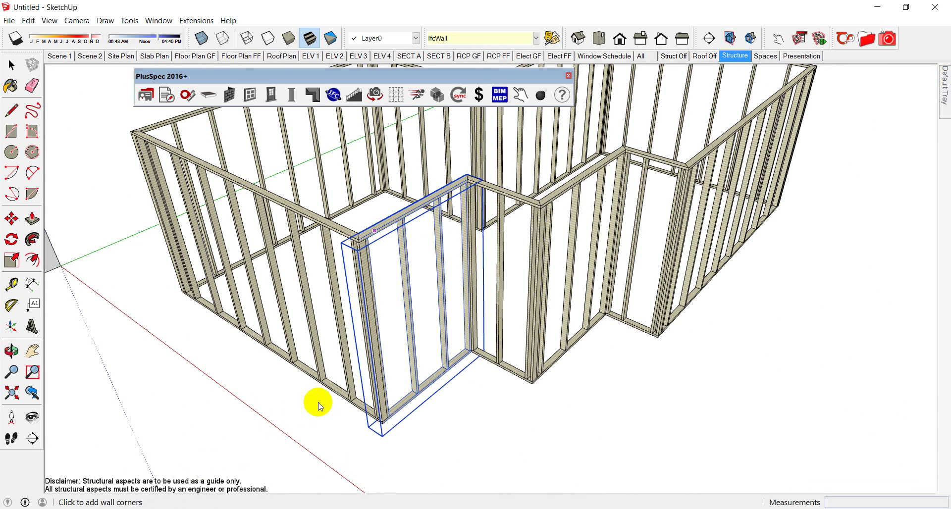
{"action": "left_click", "coordinate": [378, 363]}
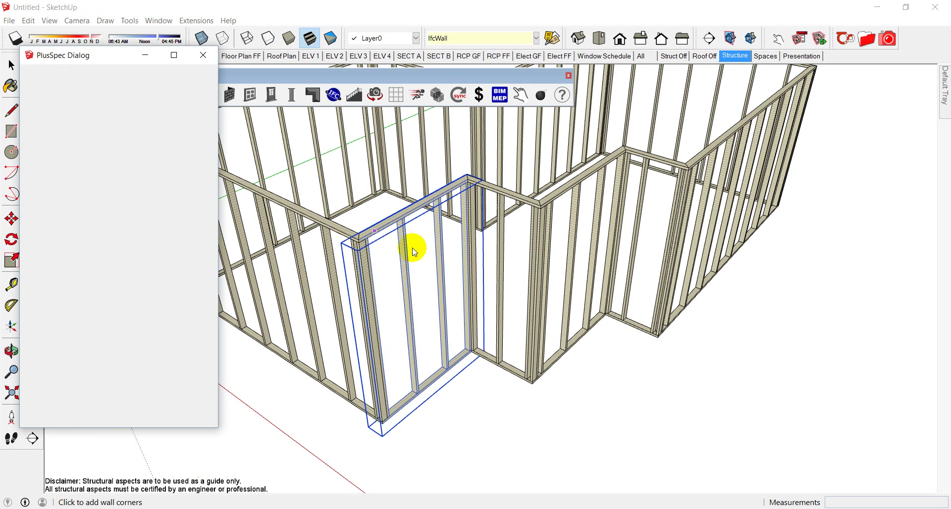
{"action": "left_click", "coordinate": [341, 224]}
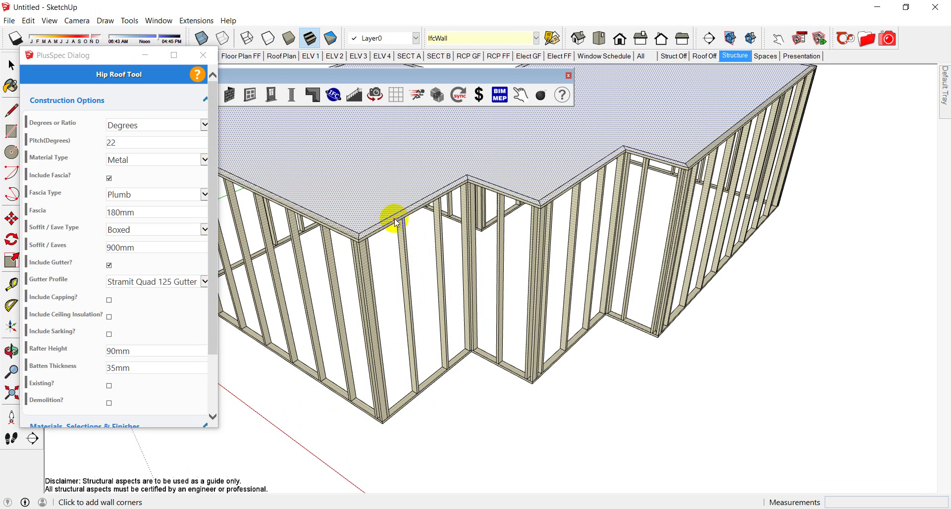
{"action": "scroll", "coordinate": [585, 182], "scroll_direction": "down", "scroll_amount": 5}
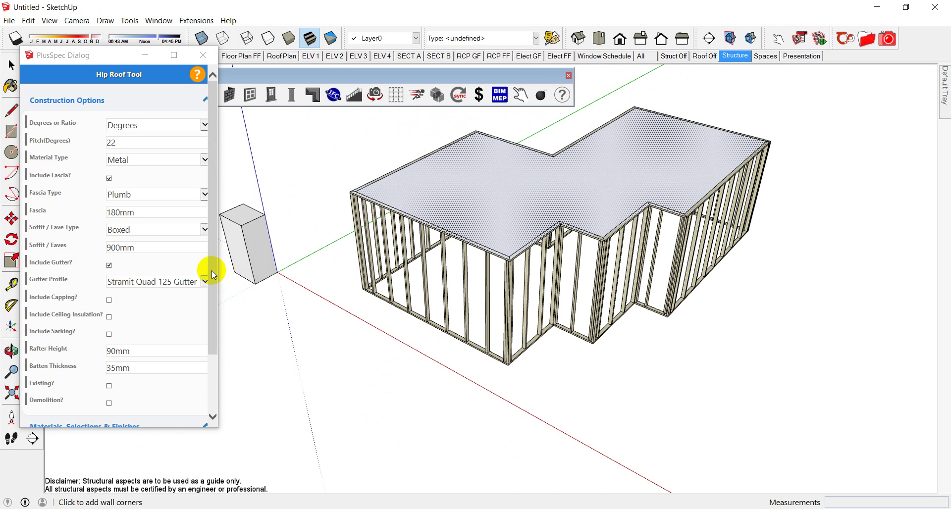
{"action": "left_click_drag", "start_coordinate": [212, 270], "coordinate": [213, 339]}
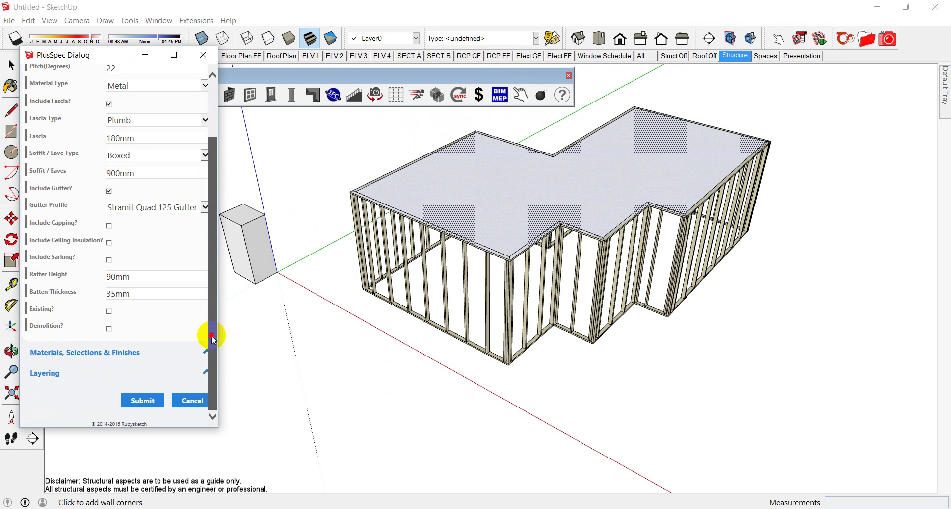
{"action": "left_click", "coordinate": [149, 401]}
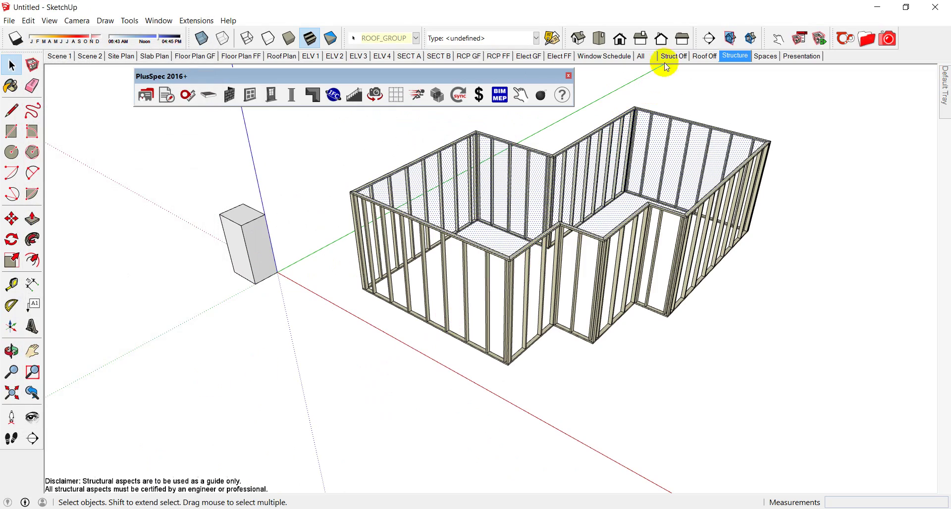
Step: Show the All scene and view the roofed brick house from the front
{"action": "left_click", "coordinate": [647, 58]}
{"action": "middle_click_drag", "start_coordinate": [531, 300], "coordinate": [644, 192]}
{"action": "scroll", "coordinate": [616, 188], "scroll_direction": "up", "scroll_amount": 8}
{"action": "scroll", "coordinate": [588, 215], "scroll_direction": "down", "scroll_amount": 8}
{"action": "middle_click_drag", "start_coordinate": [537, 253], "coordinate": [631, 240]}
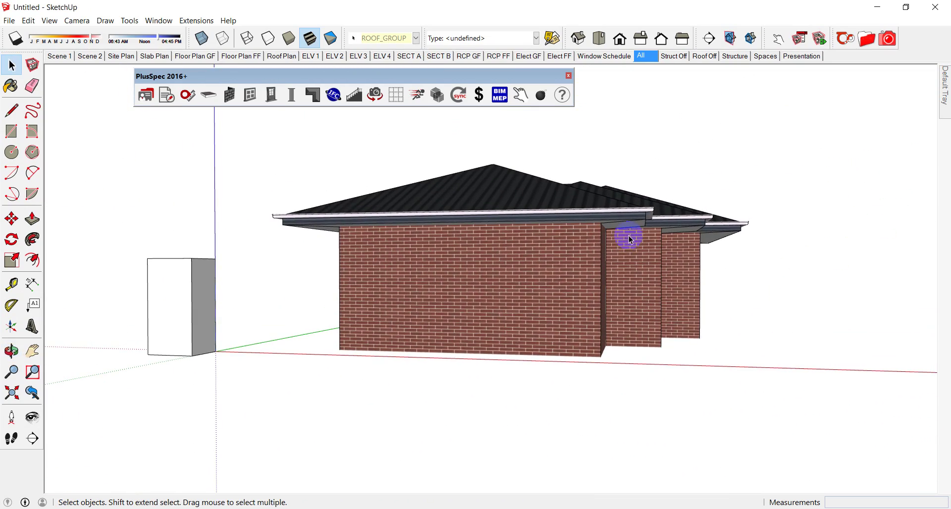
Step: Select the front brick wall and set the window tool to Double Hung Window (AWS)
{"action": "left_click", "coordinate": [492, 301]}
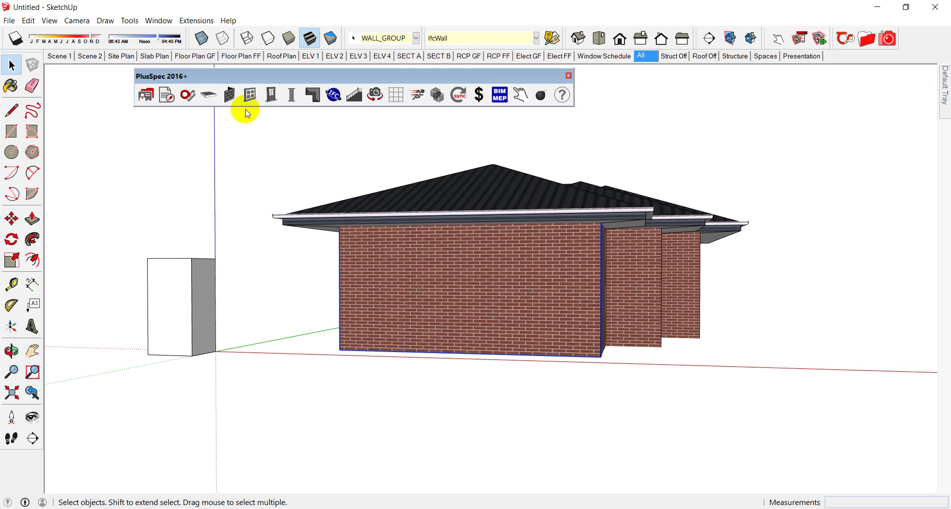
{"action": "left_click", "coordinate": [250, 96]}
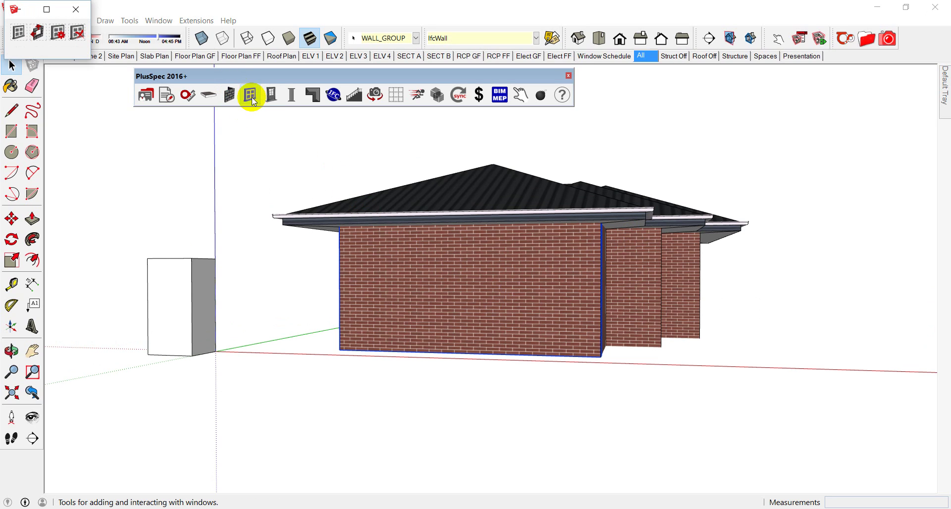
{"action": "left_click", "coordinate": [19, 34]}
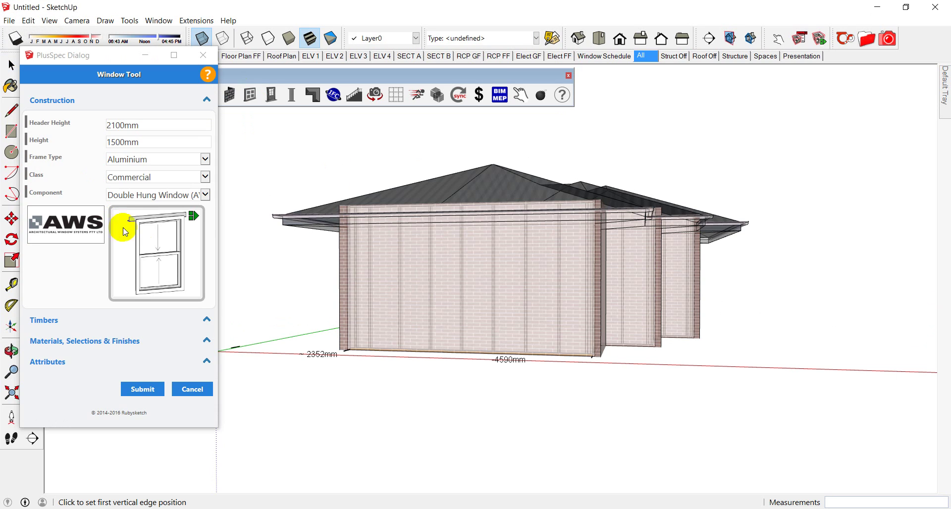
{"action": "left_click", "coordinate": [150, 247]}
{"action": "left_click", "coordinate": [151, 248]}
{"action": "left_click", "coordinate": [151, 248]}
{"action": "left_click", "coordinate": [141, 389]}
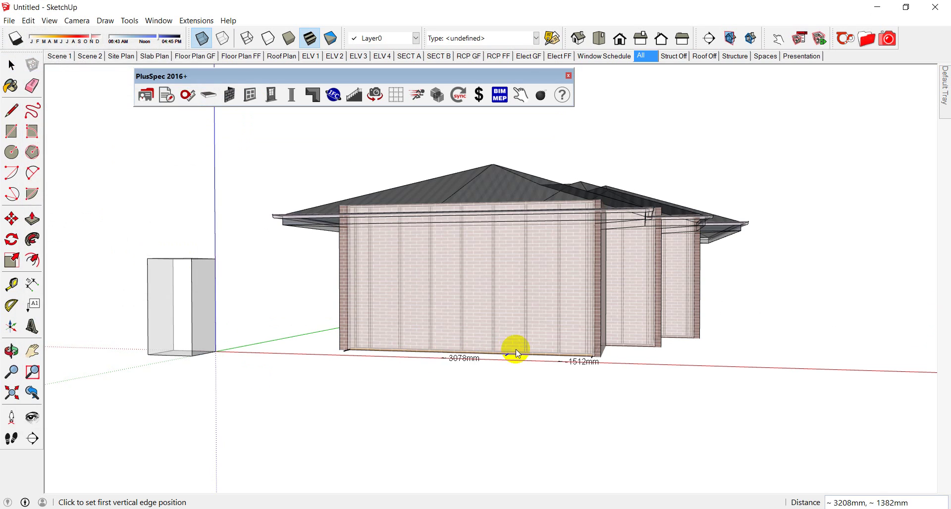
Step: Place a single double-hung window on the wall base
{"action": "left_click", "coordinate": [571, 360]}
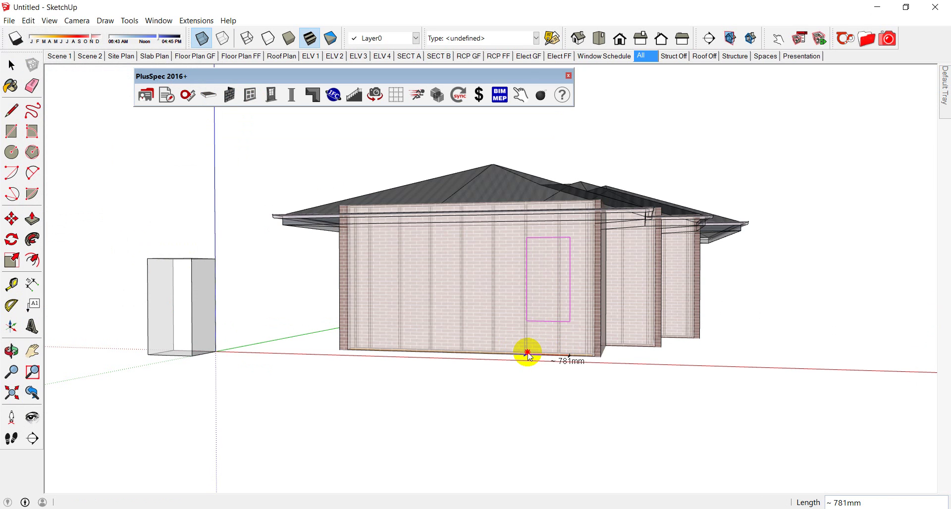
{"action": "left_click", "coordinate": [529, 355]}
{"action": "scroll", "coordinate": [570, 236], "scroll_direction": "up", "scroll_amount": 3}
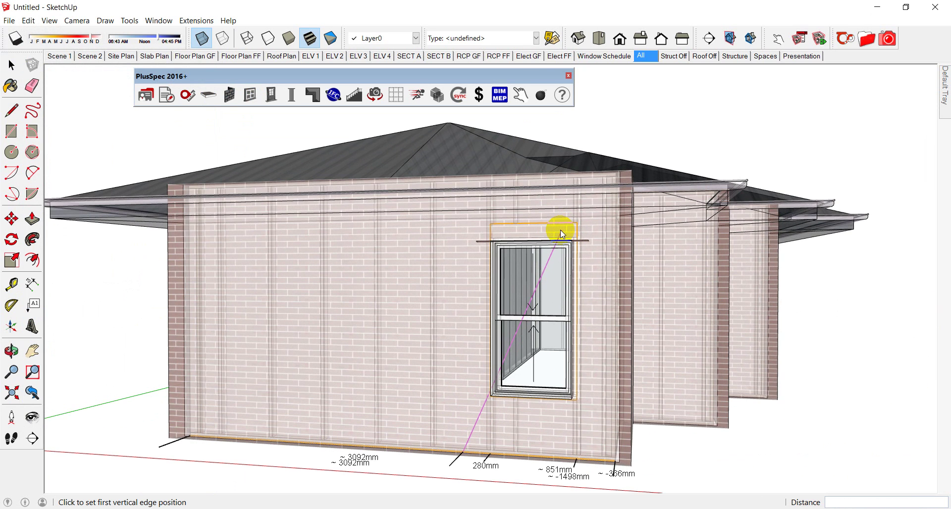
{"action": "scroll", "coordinate": [585, 243], "scroll_direction": "up", "scroll_amount": 5}
{"action": "middle_click_drag", "start_coordinate": [585, 244], "coordinate": [581, 216]}
{"action": "scroll", "coordinate": [590, 228], "scroll_direction": "down", "scroll_amount": 5}
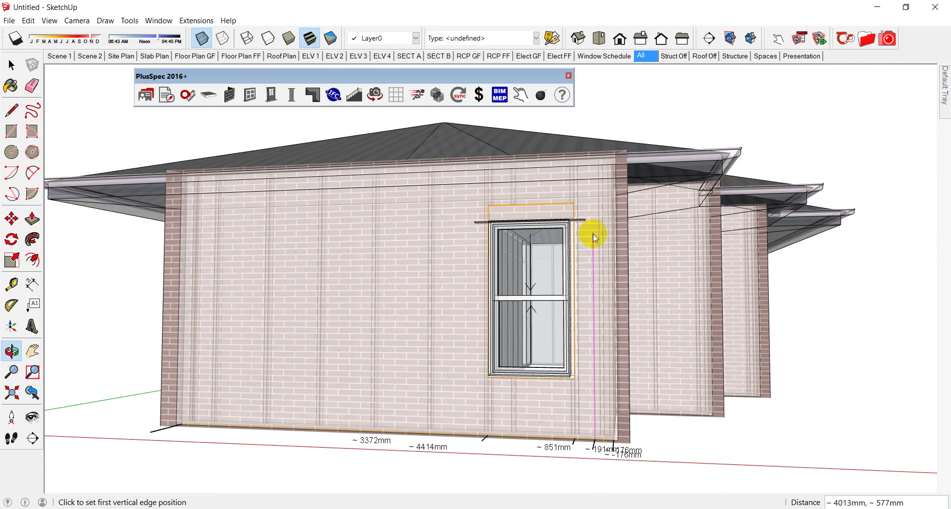
Step: Add a wider bank of three double-hung windows beside the single window
{"action": "left_click", "coordinate": [459, 398]}
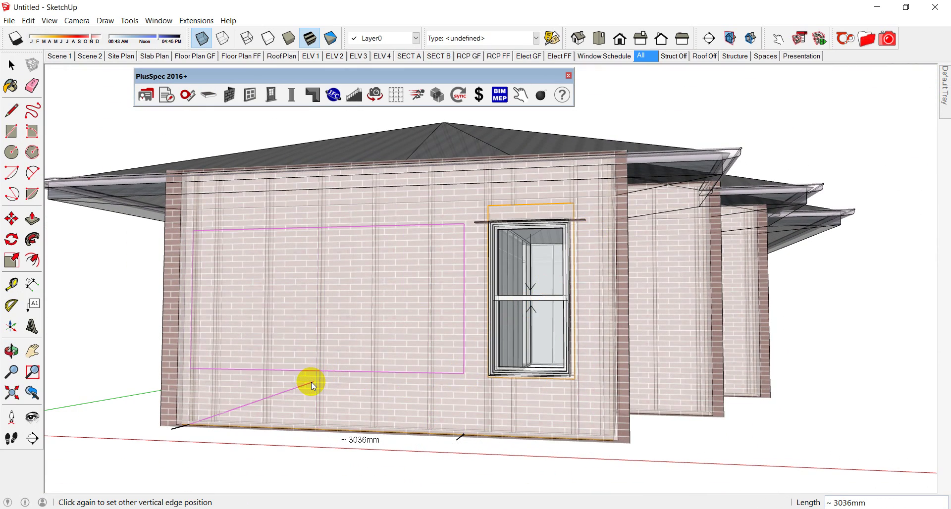
{"action": "middle_click_drag", "start_coordinate": [303, 391], "coordinate": [340, 446]}
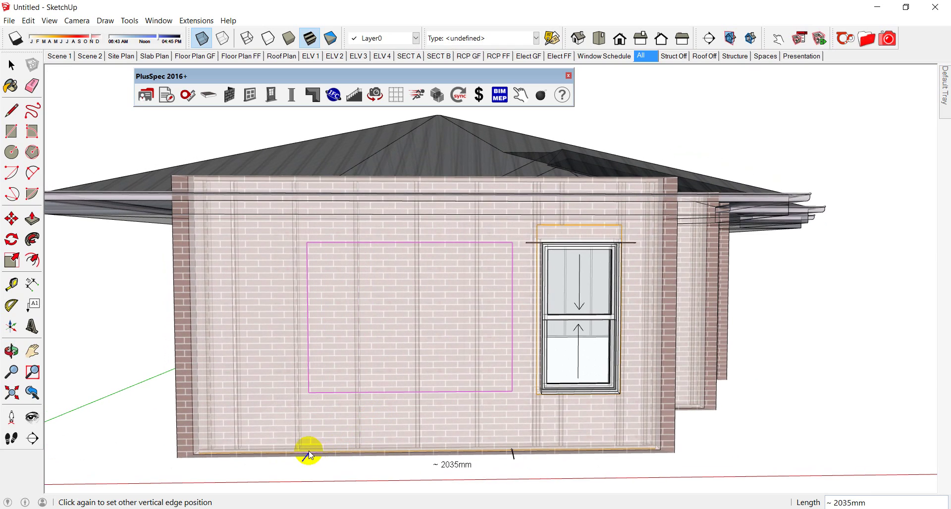
{"action": "left_click", "coordinate": [329, 448]}
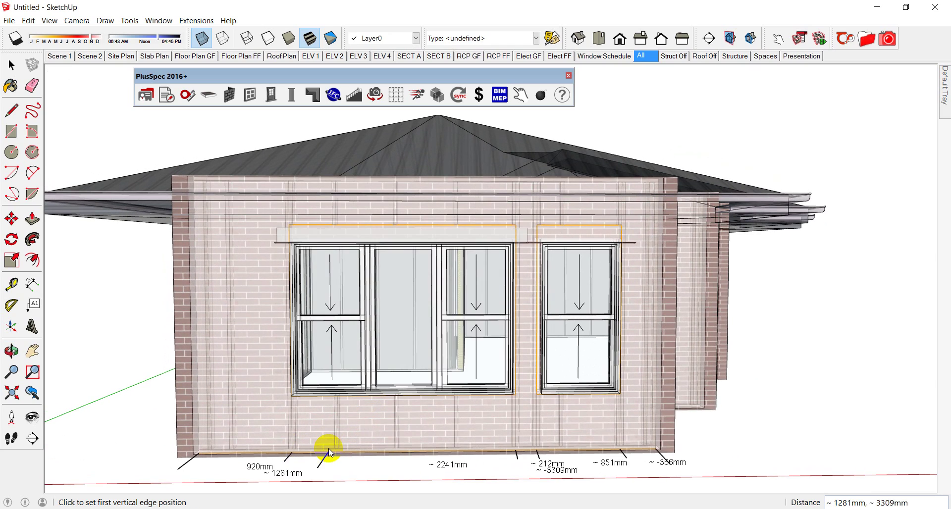
{"action": "scroll", "coordinate": [510, 255], "scroll_direction": "up", "scroll_amount": 5}
{"action": "scroll", "coordinate": [522, 245], "scroll_direction": "down", "scroll_amount": 3}
{"action": "middle_click_drag", "start_coordinate": [522, 244], "coordinate": [943, 277]}
{"action": "scroll", "coordinate": [395, 252], "scroll_direction": "down", "scroll_amount": 2}
{"action": "scroll", "coordinate": [395, 253], "scroll_direction": "down", "scroll_amount": 5}
{"action": "left_click", "coordinate": [664, 303]}
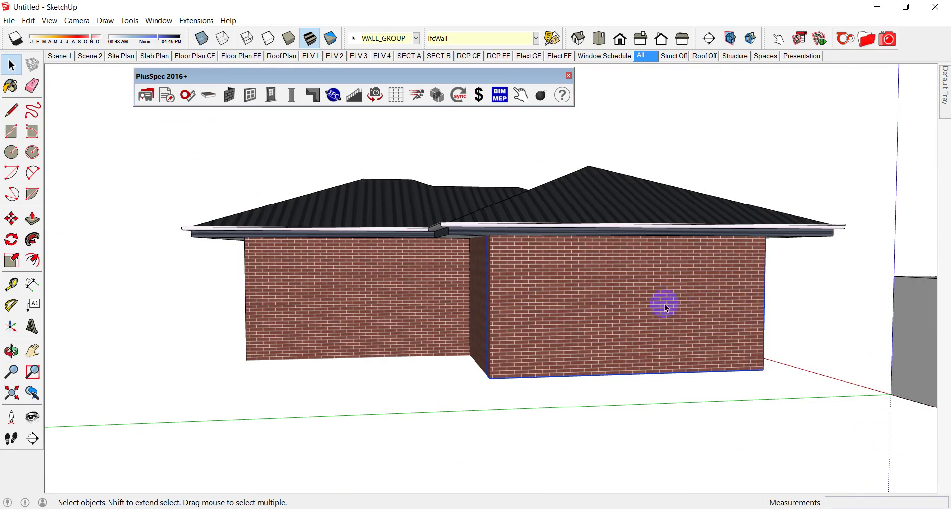
Step: Insert a trial window in the right wall, then undo it
{"action": "left_click", "coordinate": [260, 102]}
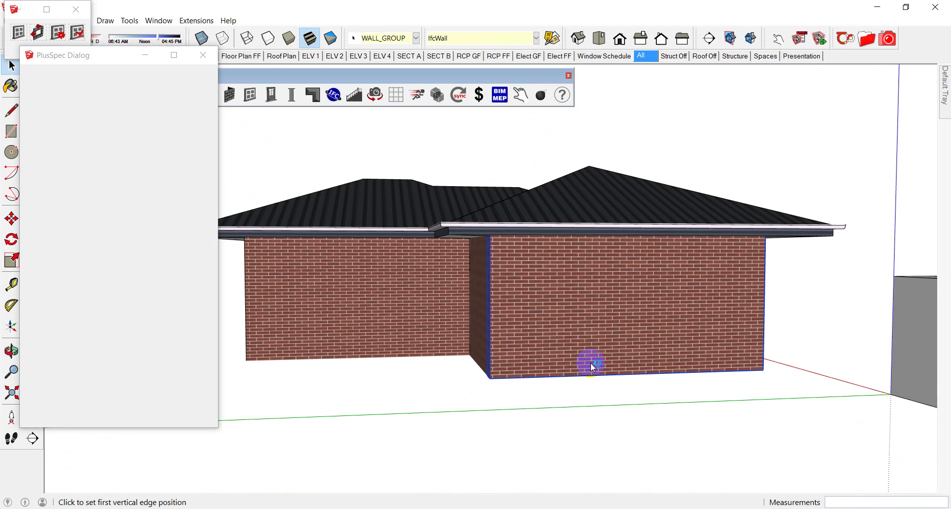
{"action": "left_click", "coordinate": [618, 369]}
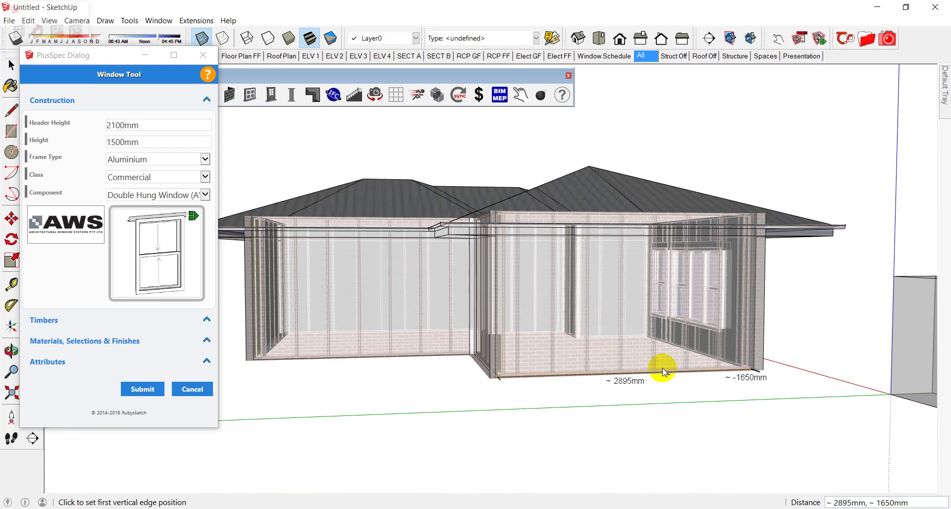
{"action": "left_click", "coordinate": [718, 370]}
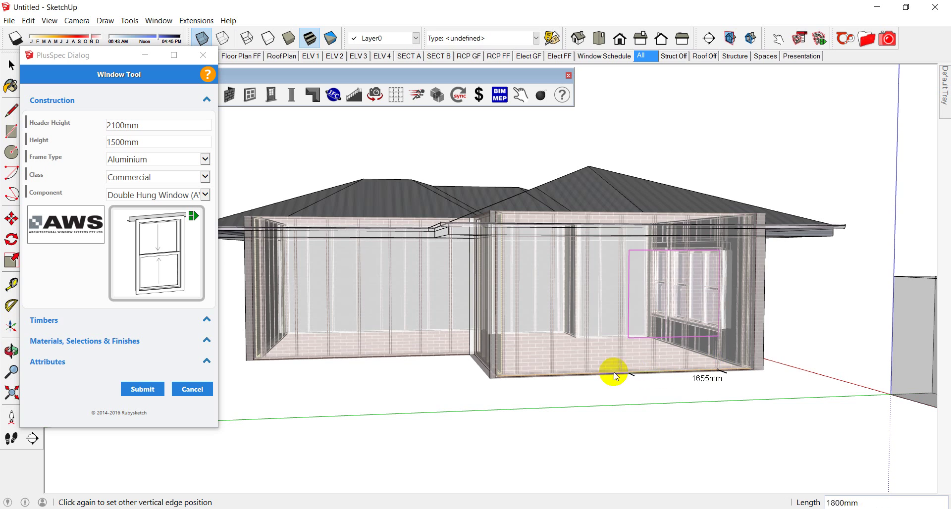
{"action": "left_click", "coordinate": [553, 383]}
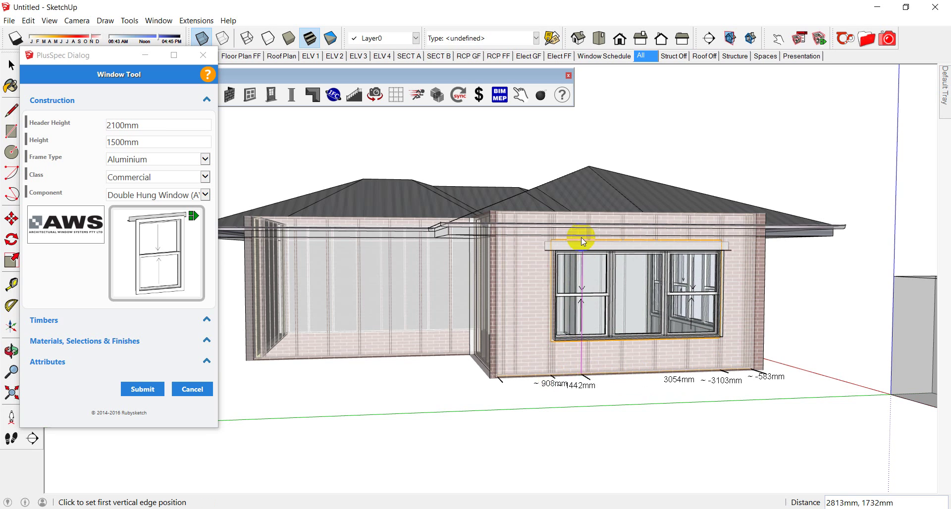
{"action": "scroll", "coordinate": [576, 245], "scroll_direction": "up", "scroll_amount": 4}
{"action": "scroll", "coordinate": [576, 245], "scroll_direction": "down", "scroll_amount": 5}
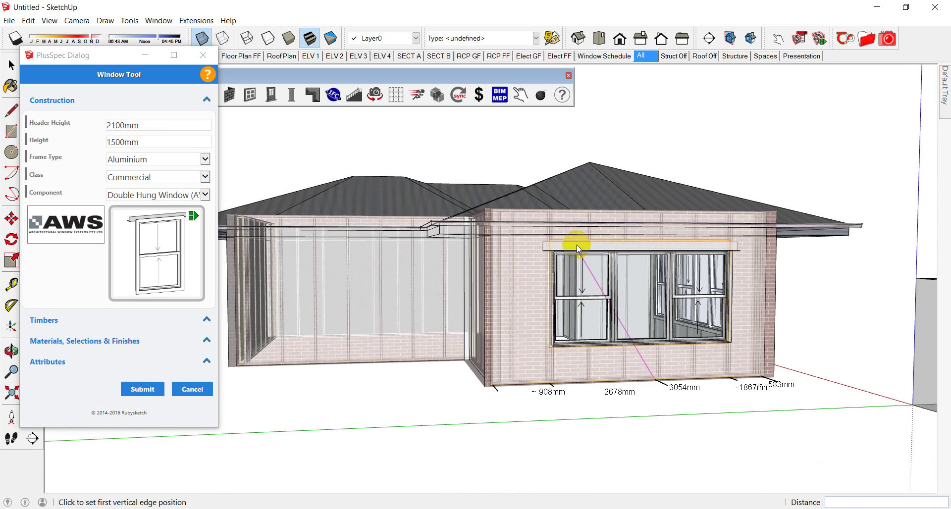
{"action": "key", "text": "space"}
Step: Span the right wall with a 1500mm-high aluminium double-hung window bank under a 2100mm header
{"action": "left_click", "coordinate": [735, 371]}
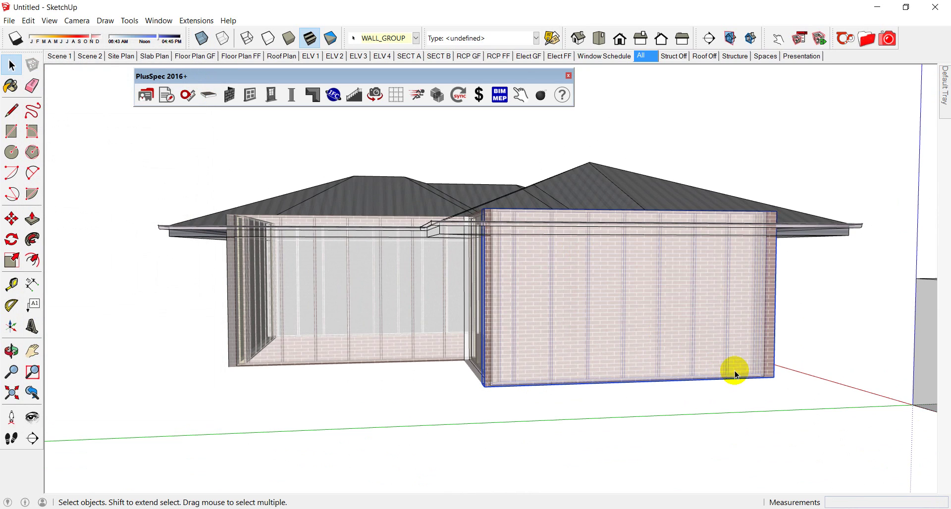
{"action": "left_click", "coordinate": [249, 99]}
{"action": "left_click", "coordinate": [18, 35]}
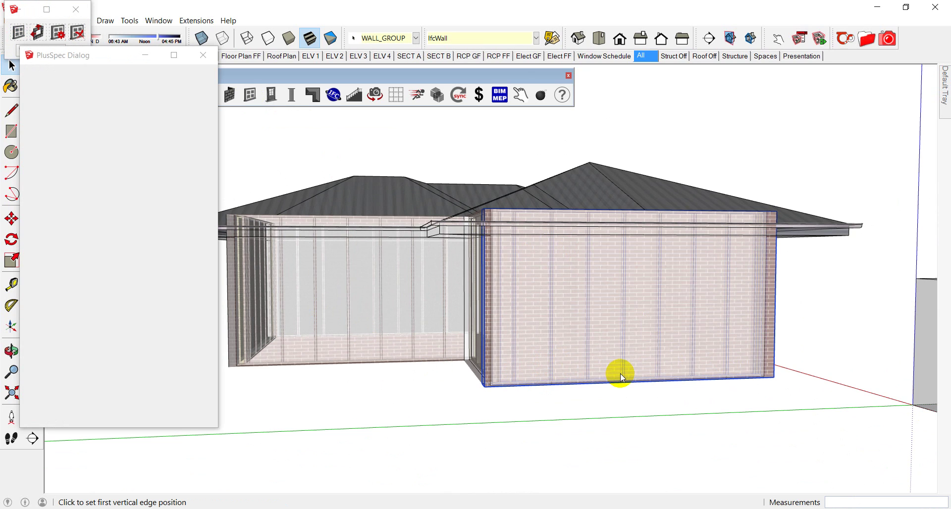
{"action": "middle_click_drag", "start_coordinate": [619, 373], "coordinate": [692, 391]}
{"action": "left_click", "coordinate": [725, 387]}
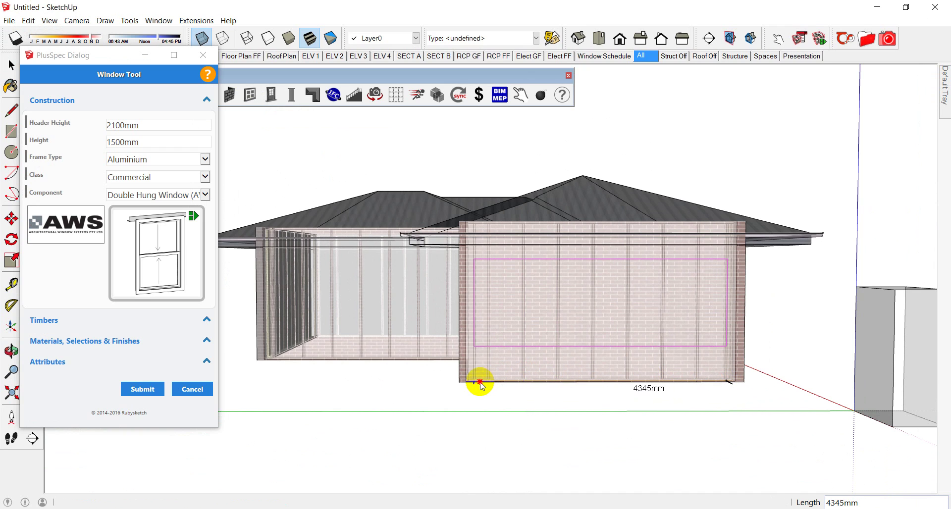
{"action": "left_click", "coordinate": [489, 398]}
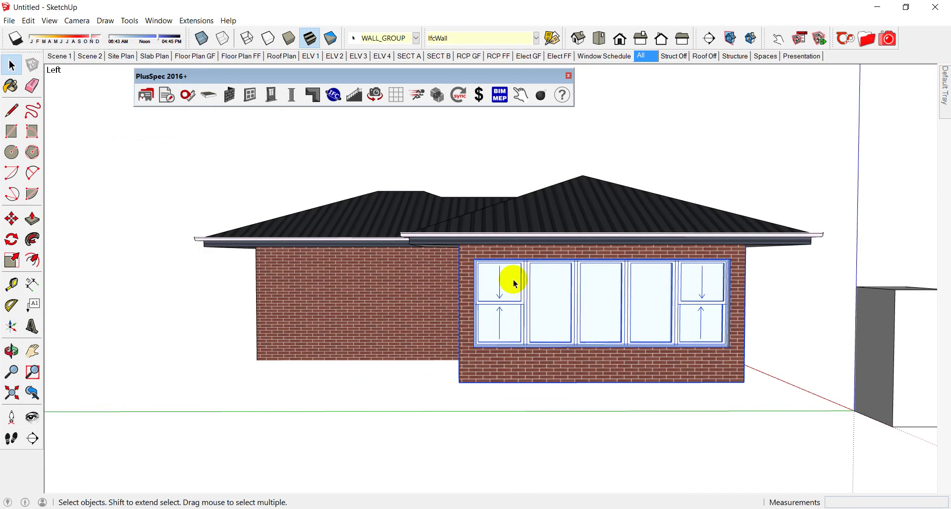
Step: Toggle X-ray view on and off, deselecting the wall and windows
{"action": "scroll", "coordinate": [512, 265], "scroll_direction": "up", "scroll_amount": 3}
{"action": "scroll", "coordinate": [516, 252], "scroll_direction": "down", "scroll_amount": 2}
{"action": "left_click", "coordinate": [201, 38]}
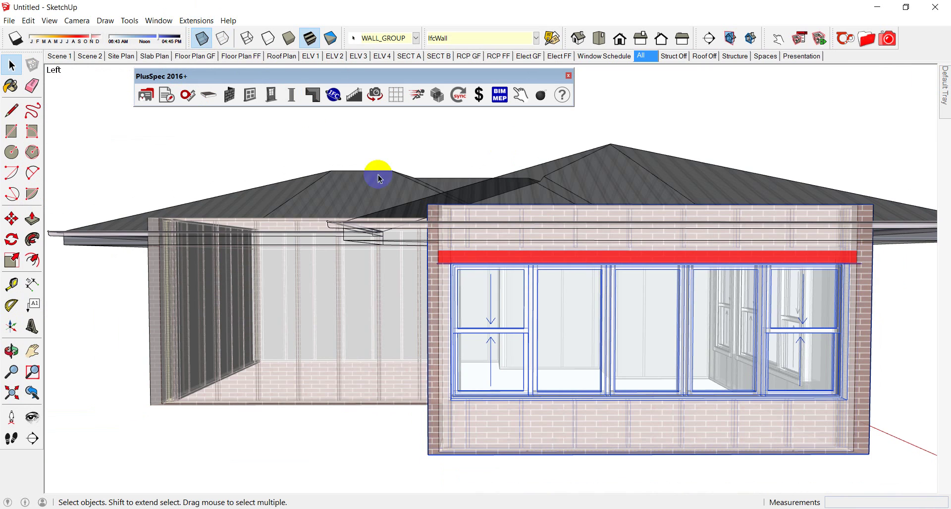
{"action": "scroll", "coordinate": [481, 266], "scroll_direction": "down", "scroll_amount": 3}
{"action": "left_click", "coordinate": [423, 390]}
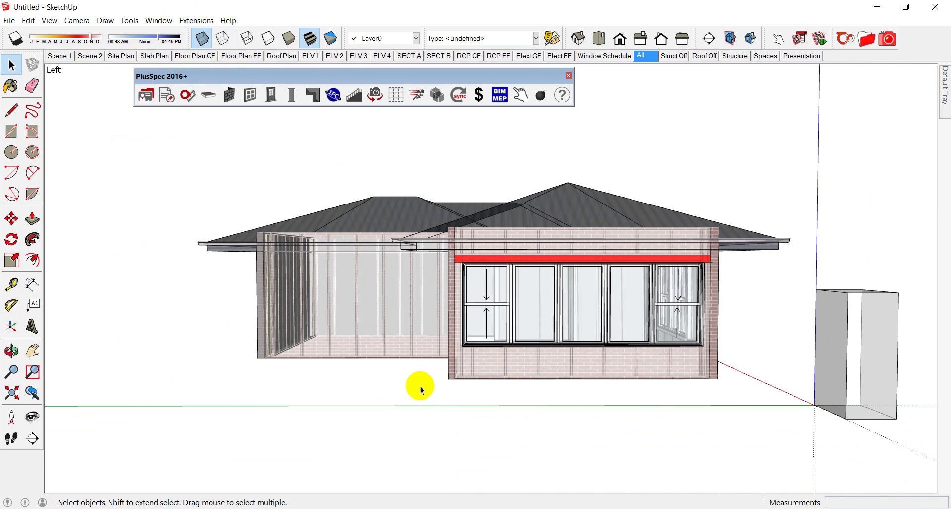
{"action": "left_click", "coordinate": [202, 39]}
Step: Generate a floor face from the walls using the brick wall's PlusSpec context options
{"action": "middle_click_drag", "start_coordinate": [544, 257], "coordinate": [435, 395]}
{"action": "scroll", "coordinate": [436, 395], "scroll_direction": "up", "scroll_amount": 4}
{"action": "right_click", "coordinate": [436, 396]}
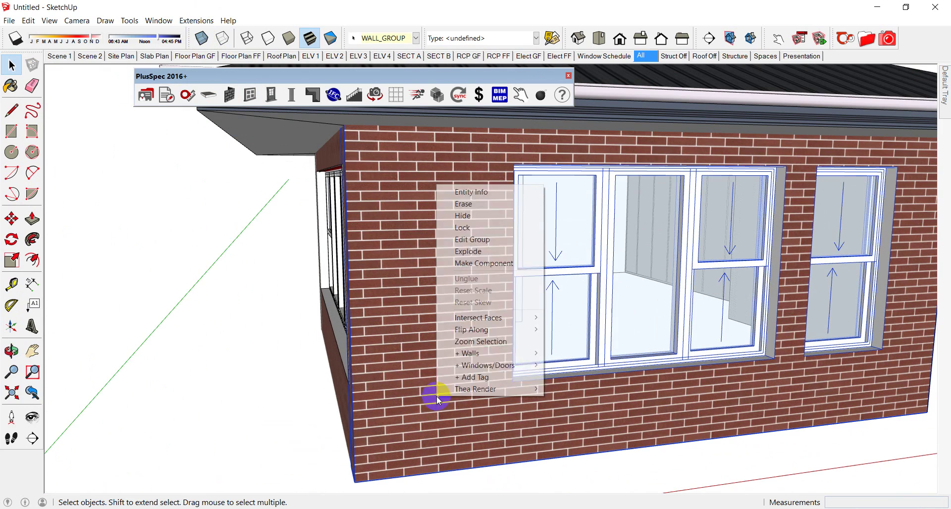
{"action": "mouse_move", "coordinate": [486, 354]}
{"action": "mouse_move", "coordinate": [399, 413]}
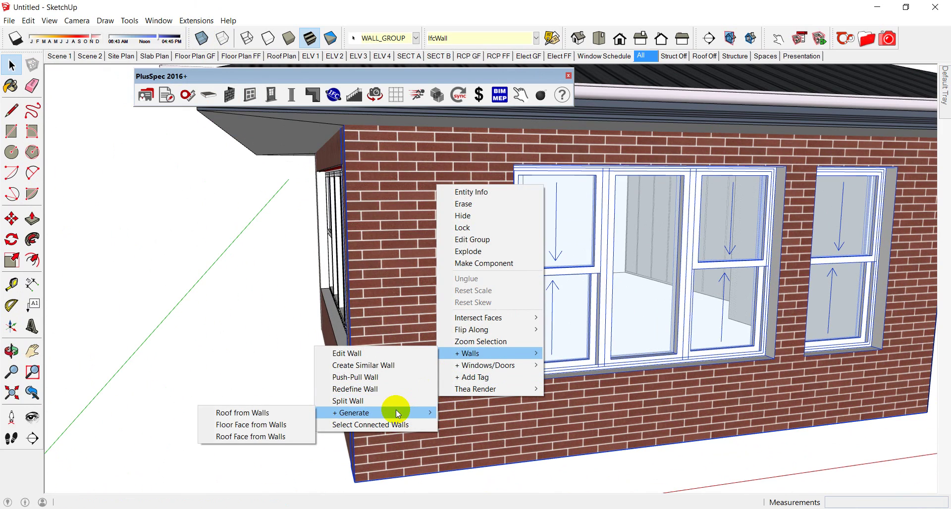
{"action": "left_click", "coordinate": [269, 425]}
{"action": "middle_click_drag", "start_coordinate": [425, 384], "coordinate": [488, 304]}
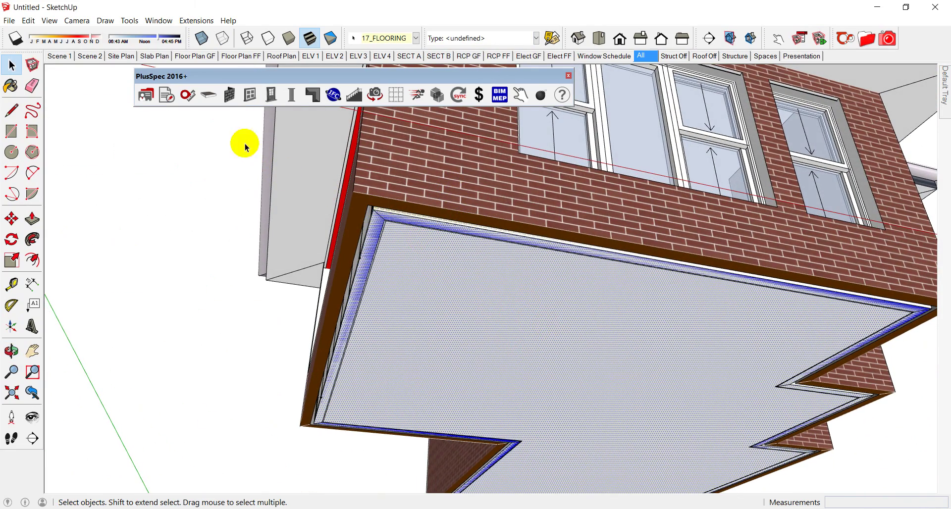
{"action": "left_click", "coordinate": [211, 95]}
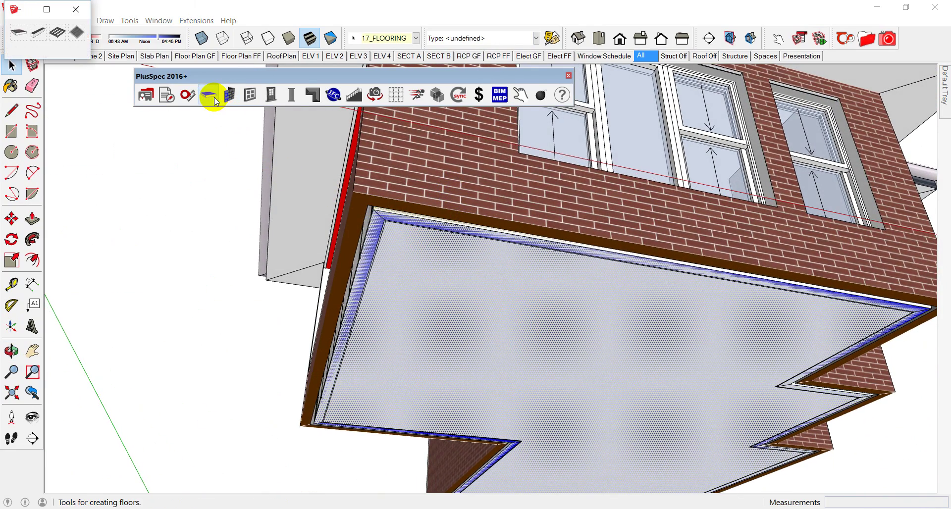
Step: Turn the floor face into a 100mm concrete slab with 400×350mm footings and a 150×172mm recess
{"action": "left_click", "coordinate": [19, 34]}
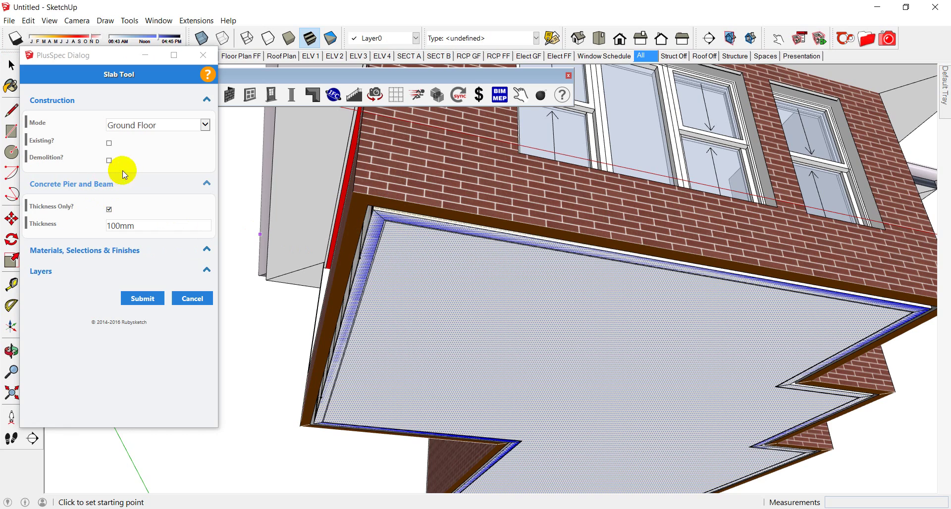
{"action": "left_click", "coordinate": [109, 210]}
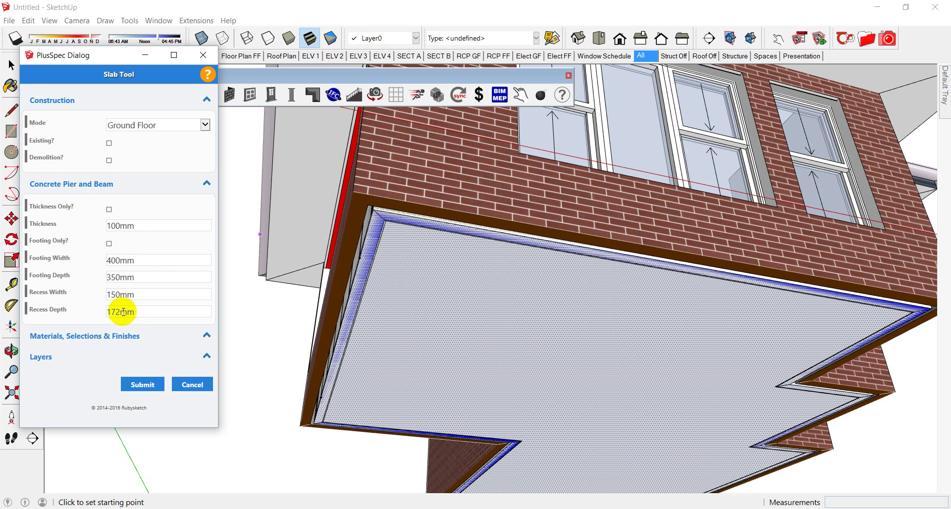
{"action": "left_click", "coordinate": [141, 384]}
{"action": "middle_click_drag", "start_coordinate": [348, 279], "coordinate": [379, 286]}
Step: Select all connected brick walls from a front elevation view
{"action": "scroll", "coordinate": [410, 357], "scroll_direction": "up", "scroll_amount": 2}
{"action": "scroll", "coordinate": [237, 377], "scroll_direction": "up", "scroll_amount": 4}
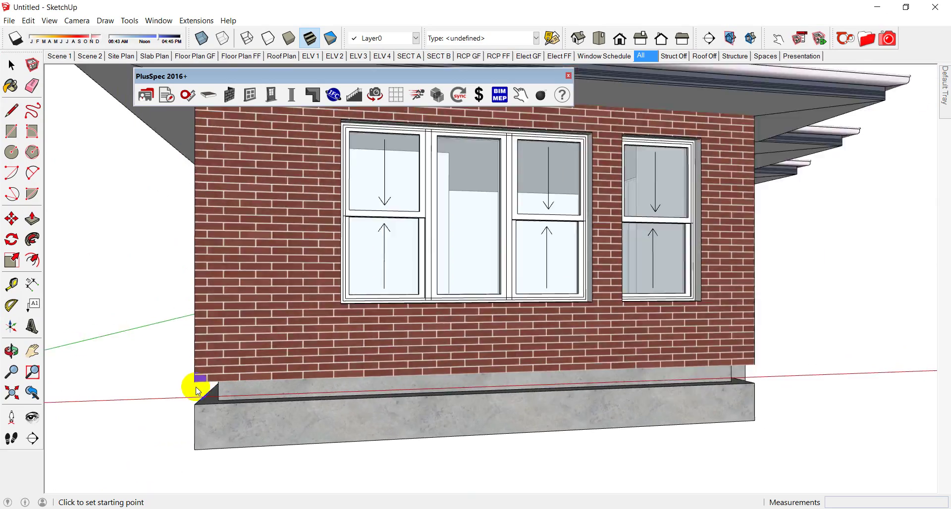
{"action": "scroll", "coordinate": [198, 391], "scroll_direction": "down", "scroll_amount": 5}
{"action": "middle_click_drag", "start_coordinate": [269, 336], "coordinate": [325, 245]}
{"action": "scroll", "coordinate": [275, 210], "scroll_direction": "up", "scroll_amount": 3}
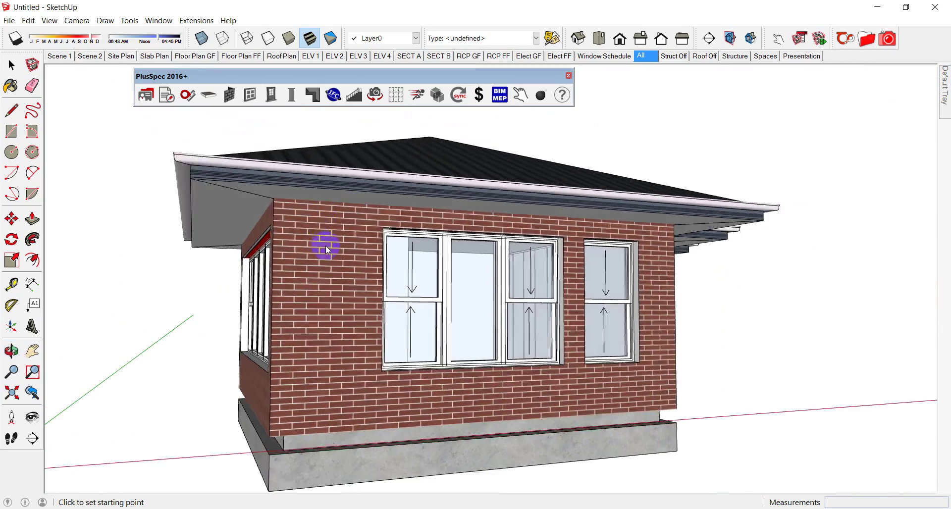
{"action": "scroll", "coordinate": [327, 252], "scroll_direction": "down", "scroll_amount": 2}
{"action": "right_click", "coordinate": [330, 264]}
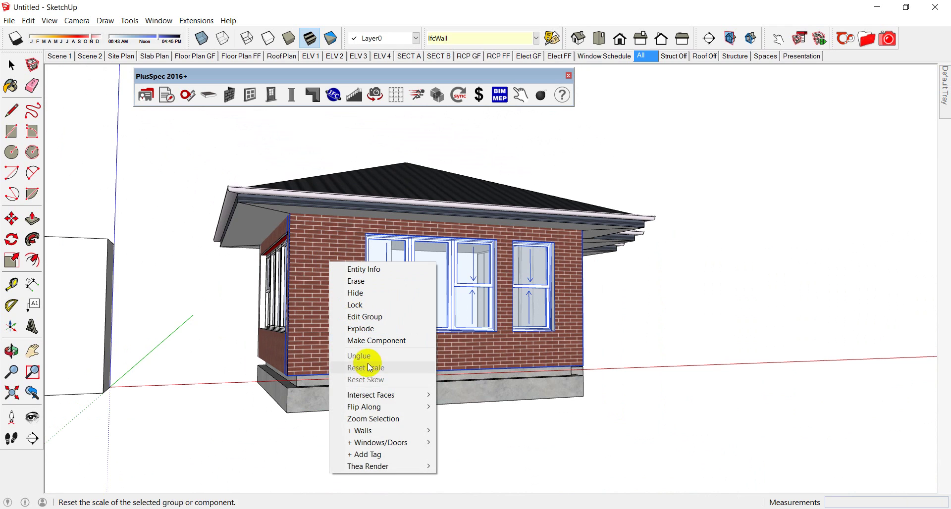
{"action": "mouse_move", "coordinate": [378, 433]}
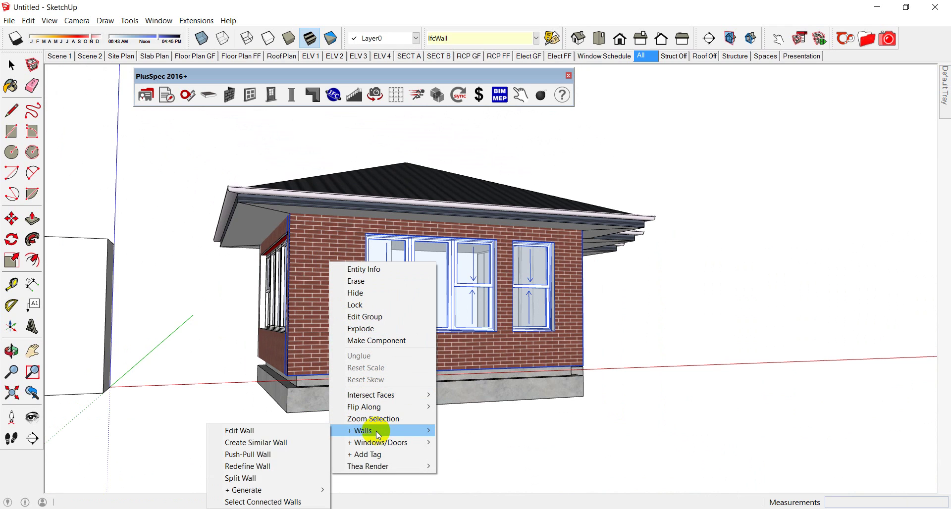
{"action": "left_click", "coordinate": [272, 501]}
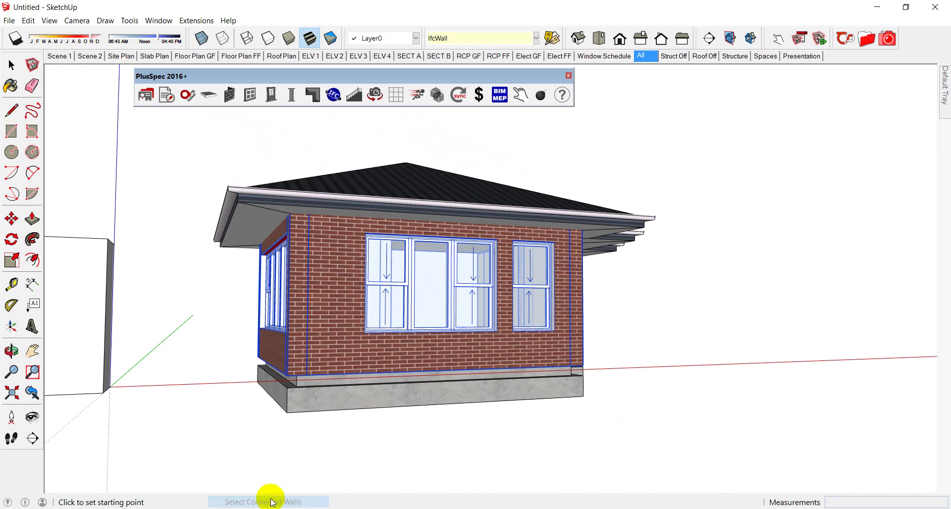
Step: Override the walls' external step down to 172 and external drop off to 265
{"action": "left_click", "coordinate": [230, 97]}
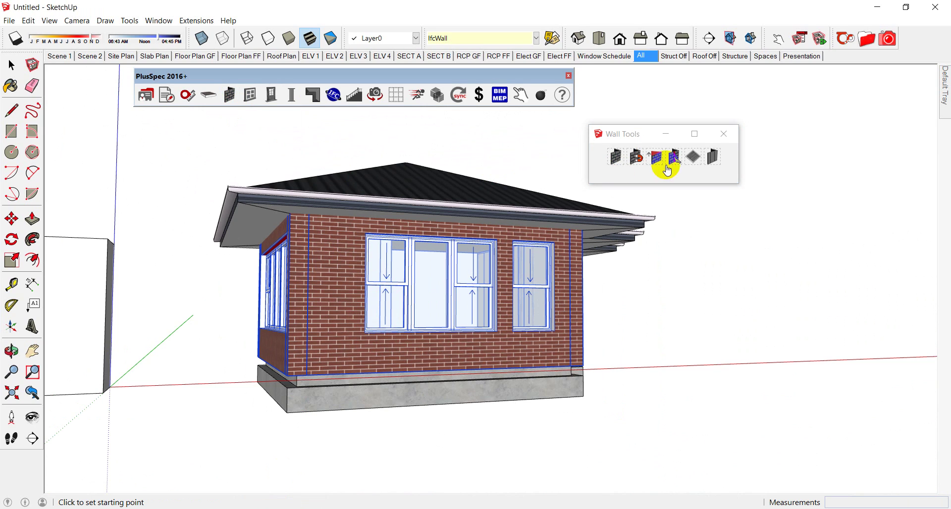
{"action": "left_click", "coordinate": [616, 159]}
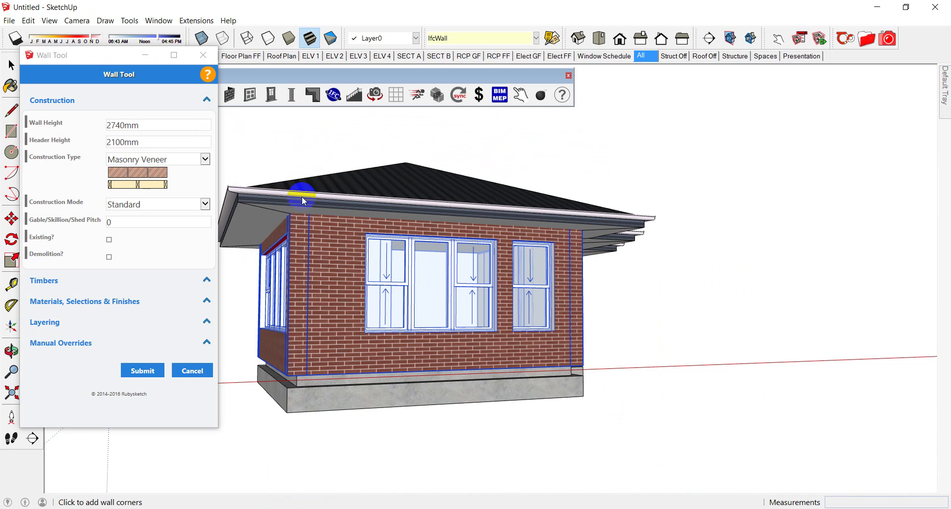
{"action": "left_click", "coordinate": [62, 344]}
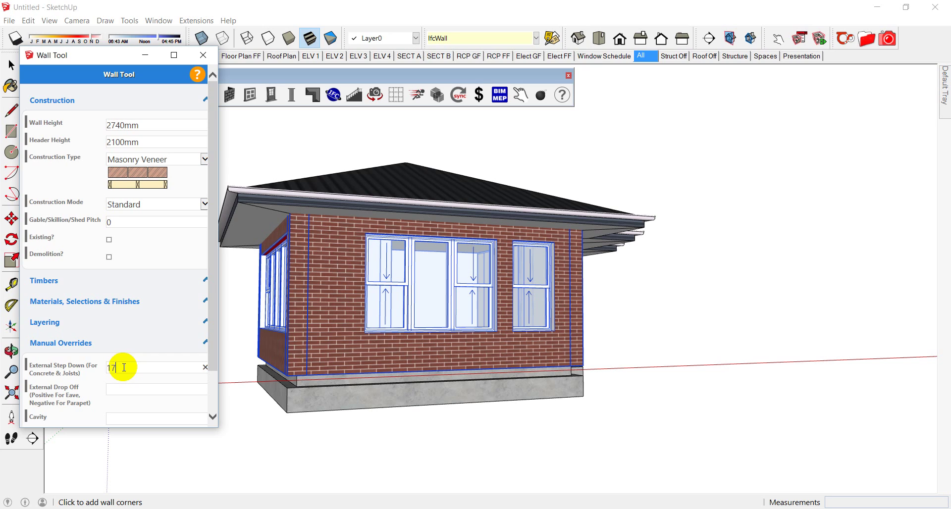
{"action": "left_click", "coordinate": [116, 388]}
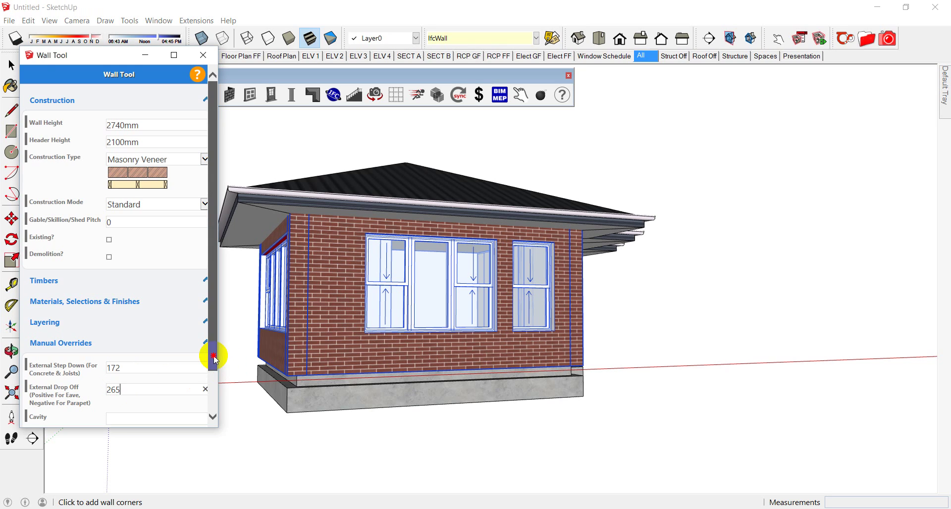
{"action": "left_click_drag", "start_coordinate": [212, 357], "coordinate": [213, 390]}
{"action": "left_click", "coordinate": [154, 399]}
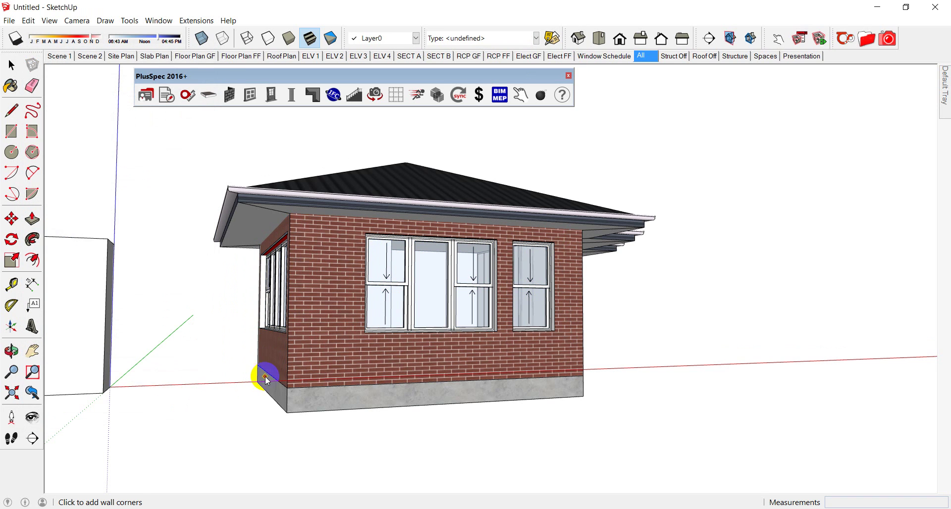
{"action": "scroll", "coordinate": [255, 378], "scroll_direction": "down", "scroll_amount": 1}
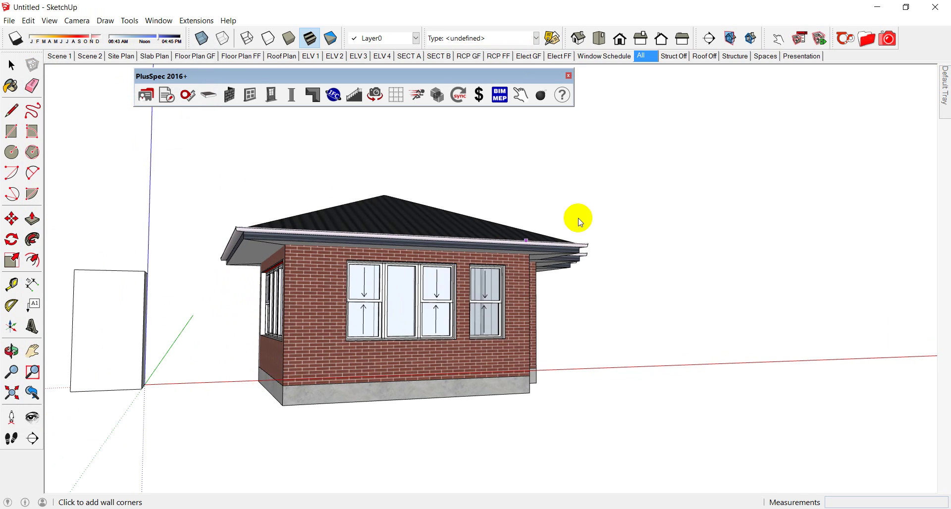
{"action": "left_click", "coordinate": [701, 59]}
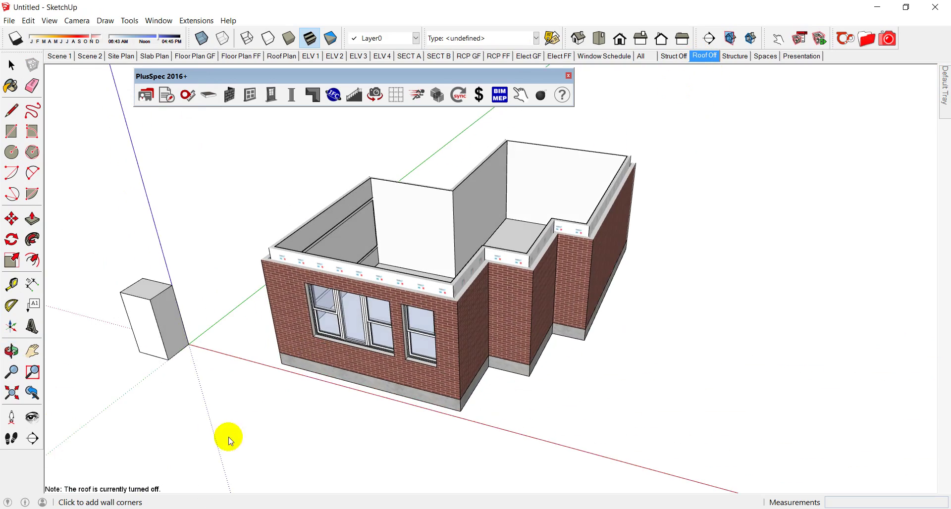
{"action": "scroll", "coordinate": [457, 296], "scroll_direction": "up", "scroll_amount": 4}
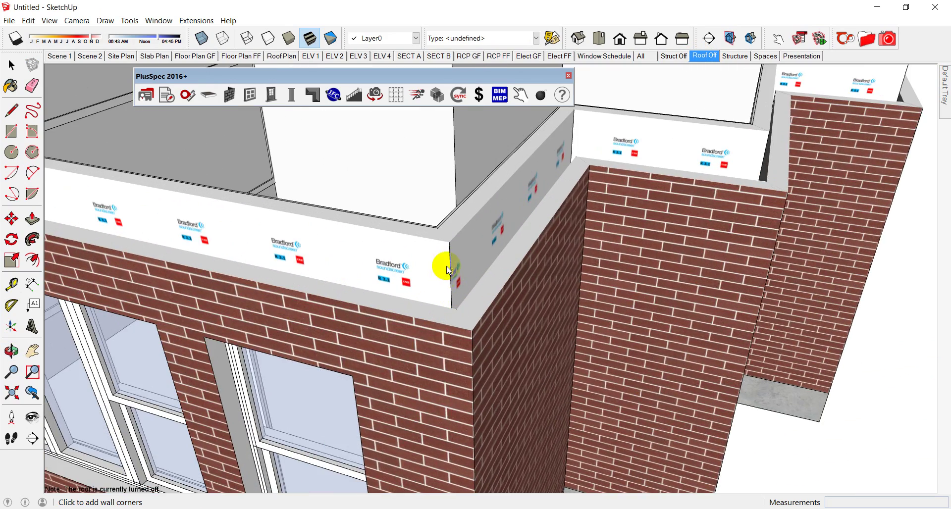
{"action": "scroll", "coordinate": [449, 270], "scroll_direction": "down", "scroll_amount": 6}
{"action": "middle_click_drag", "start_coordinate": [395, 334], "coordinate": [609, 257]}
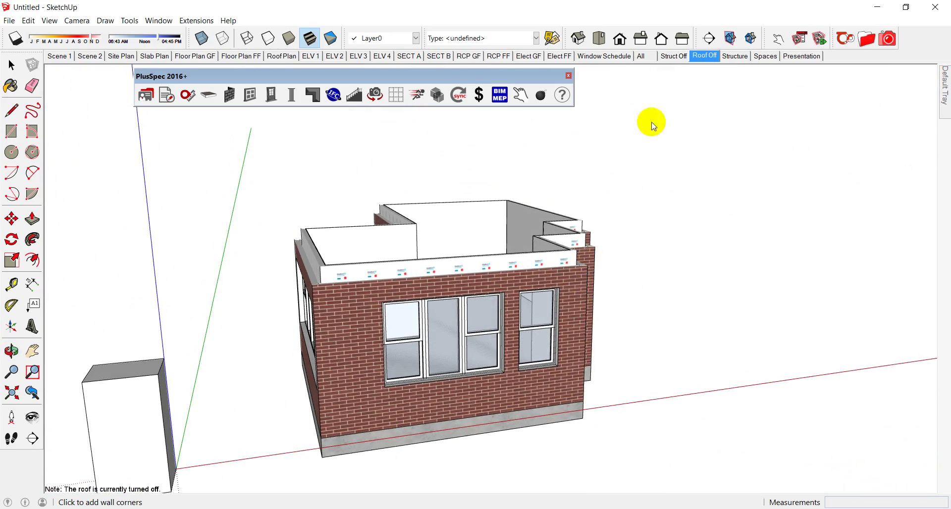
{"action": "left_click", "coordinate": [641, 55]}
{"action": "middle_click_drag", "start_coordinate": [618, 155], "coordinate": [390, 262]}
{"action": "scroll", "coordinate": [468, 286], "scroll_direction": "up", "scroll_amount": 2}
{"action": "middle_click_drag", "start_coordinate": [472, 288], "coordinate": [379, 232]}
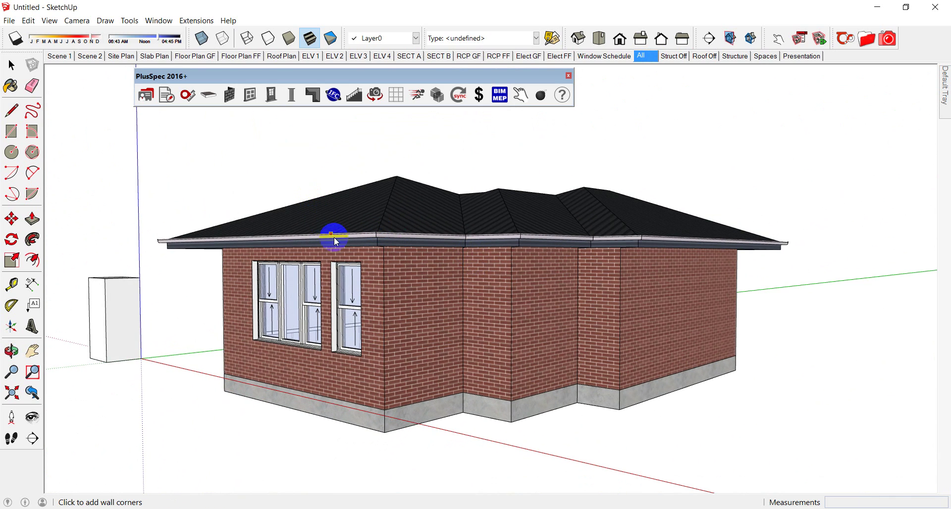
{"action": "key", "text": "space"}
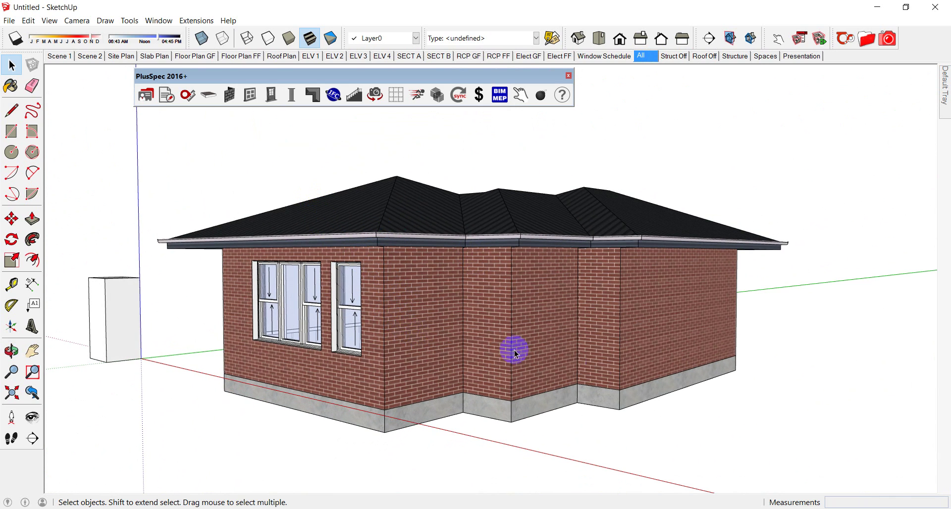
Step: Price Monoclad roofing at $20/$22 per m² and Ironstone Fascia at $15/$5 per m
{"action": "left_click_drag", "start_coordinate": [737, 404], "coordinate": [247, 182]}
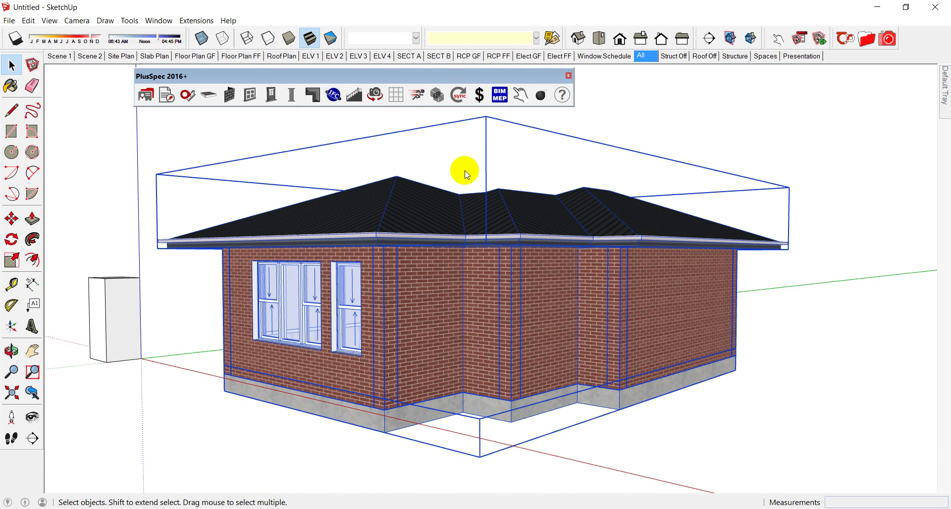
{"action": "left_click", "coordinate": [479, 98]}
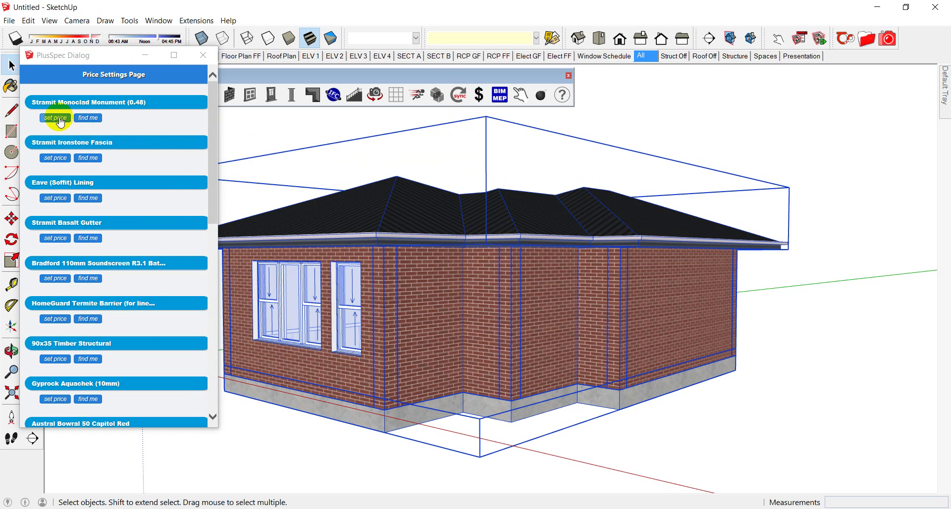
{"action": "left_click", "coordinate": [55, 119]}
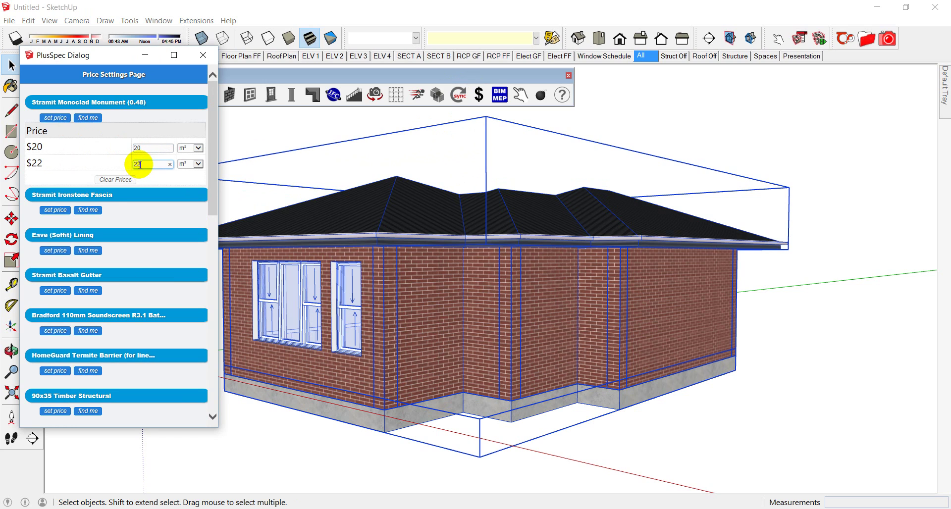
{"action": "left_click", "coordinate": [206, 195]}
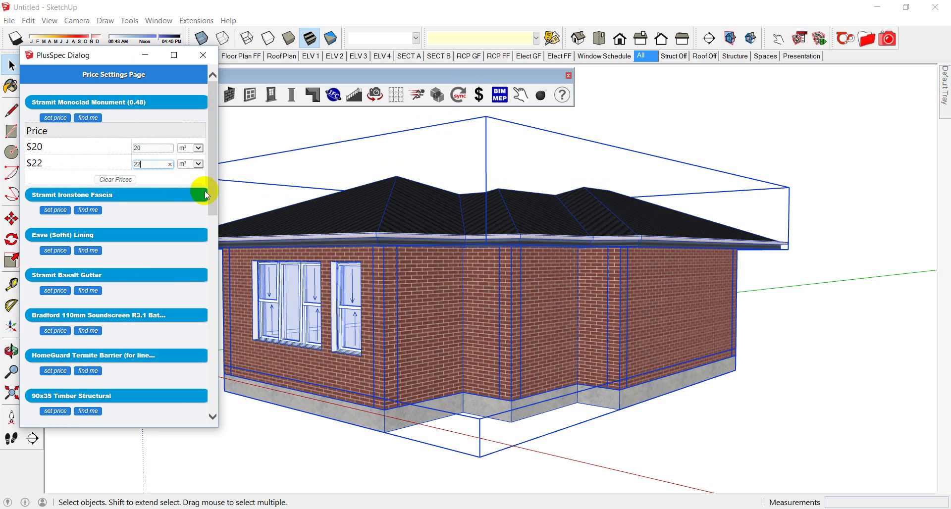
{"action": "left_click", "coordinate": [56, 210]}
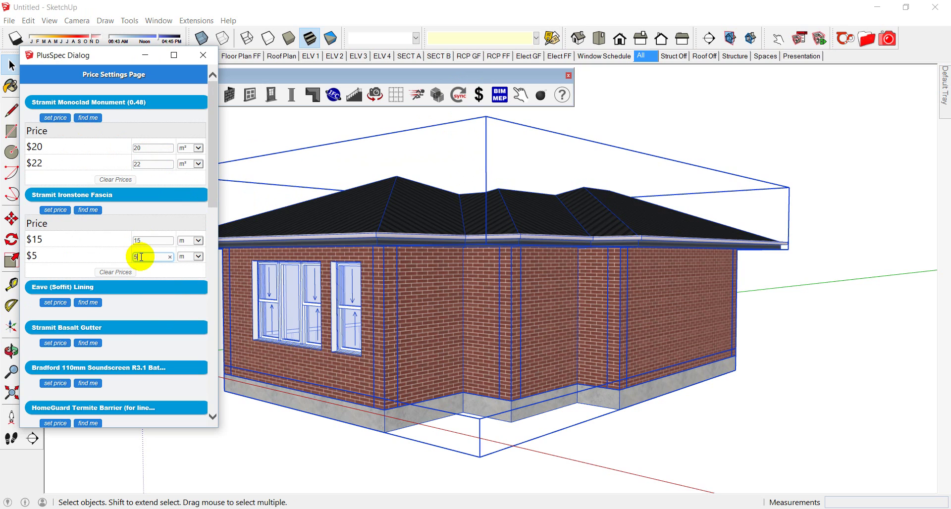
{"action": "left_click", "coordinate": [194, 212]}
{"action": "left_click_drag", "start_coordinate": [211, 198], "coordinate": [210, 297]}
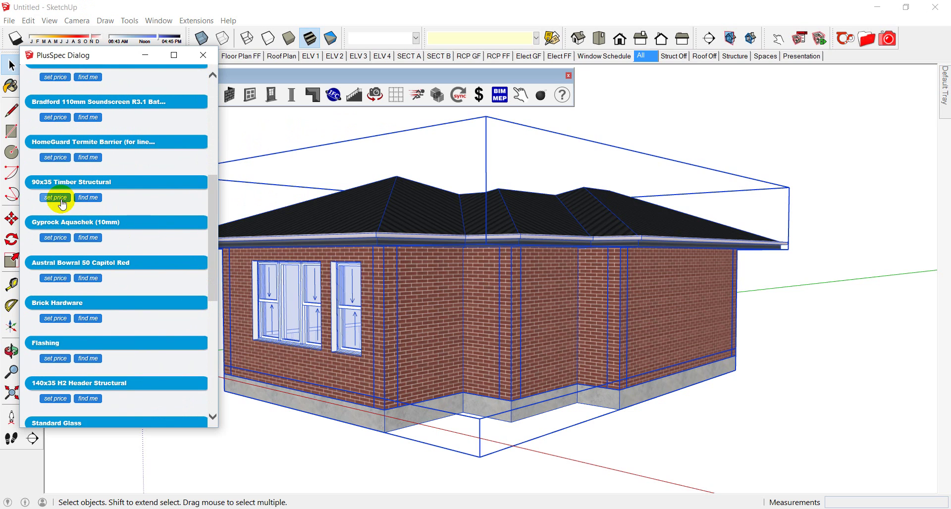
Step: Price 90x35 Timber Structural at $2.45/$1.2 per metre and save the price data
{"action": "left_click", "coordinate": [55, 198]}
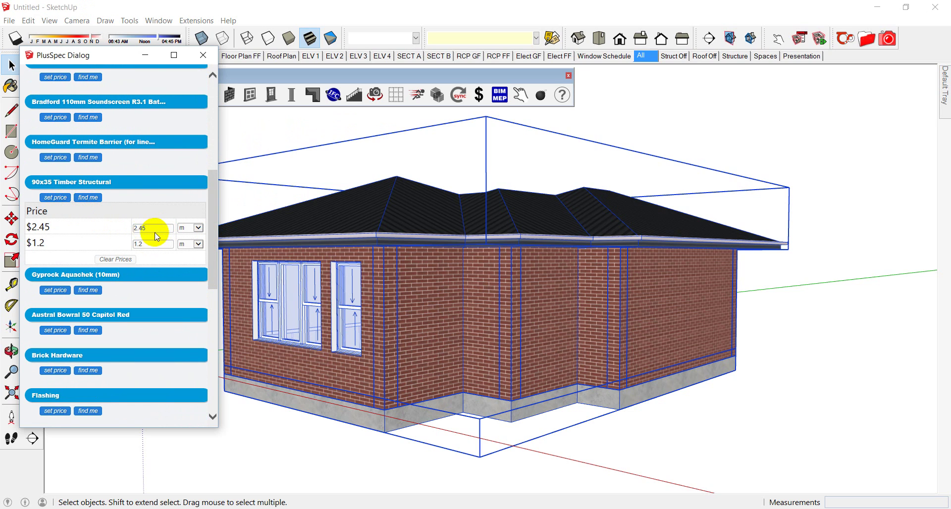
{"action": "left_click_drag", "start_coordinate": [213, 236], "coordinate": [201, 361]}
{"action": "left_click", "coordinate": [165, 379]}
{"action": "left_click", "coordinate": [244, 272]}
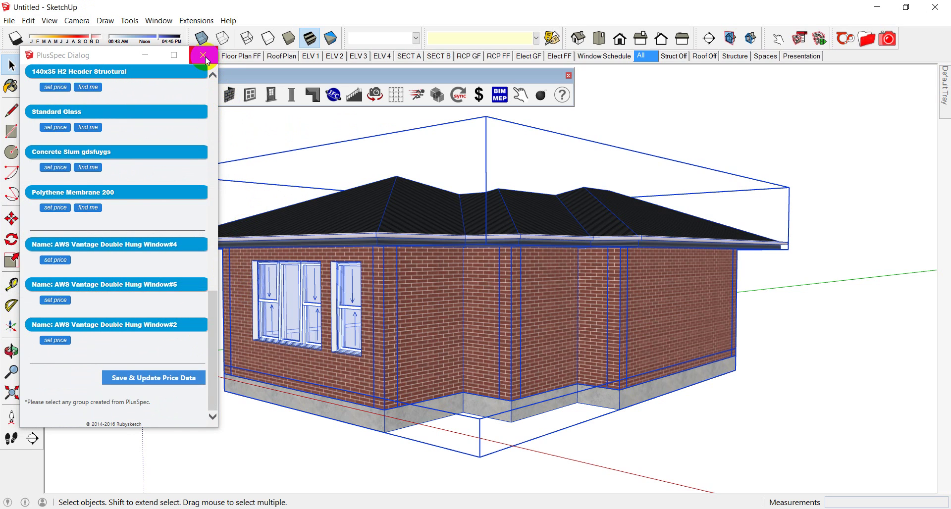
Step: Close the price settings, turn on X-ray, orbit the house and open the Job Tool from the quantities icon
{"action": "left_click", "coordinate": [204, 56]}
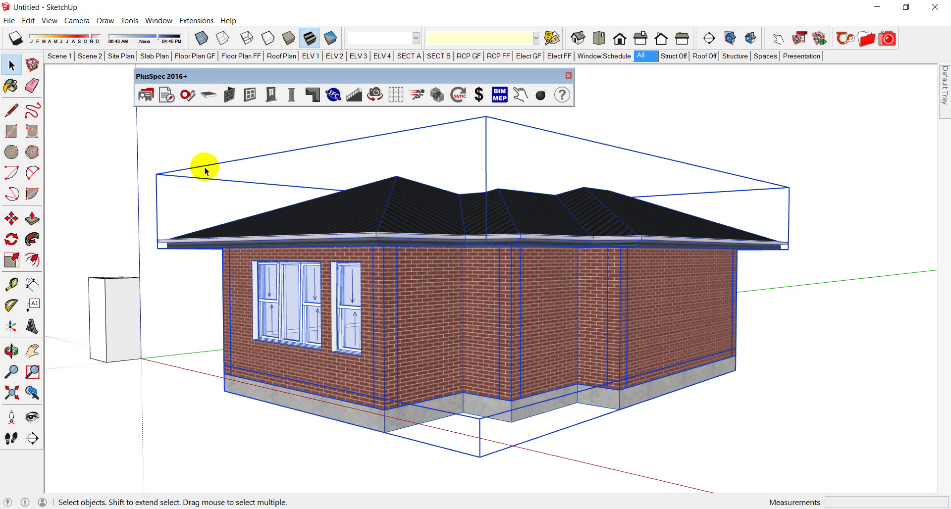
{"action": "left_click", "coordinate": [203, 40]}
{"action": "middle_click_drag", "start_coordinate": [439, 261], "coordinate": [516, 292]}
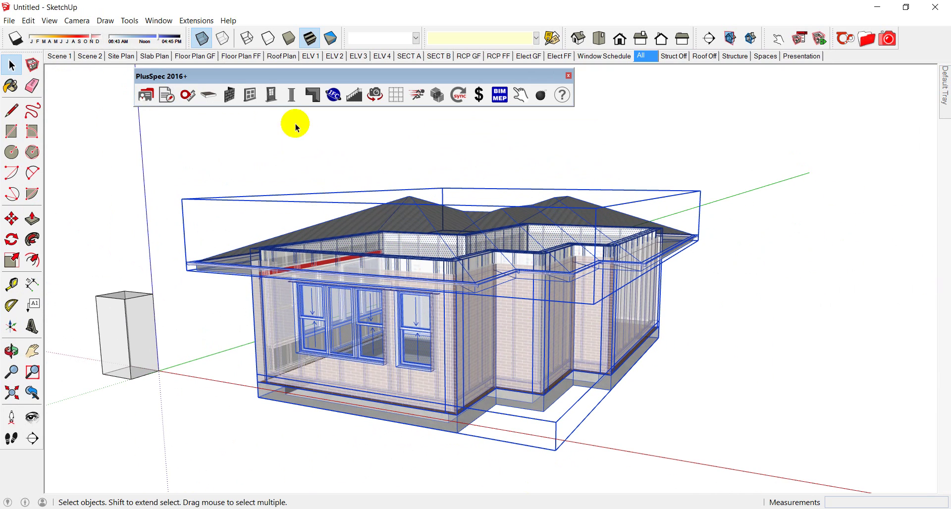
{"action": "left_click", "coordinate": [166, 95]}
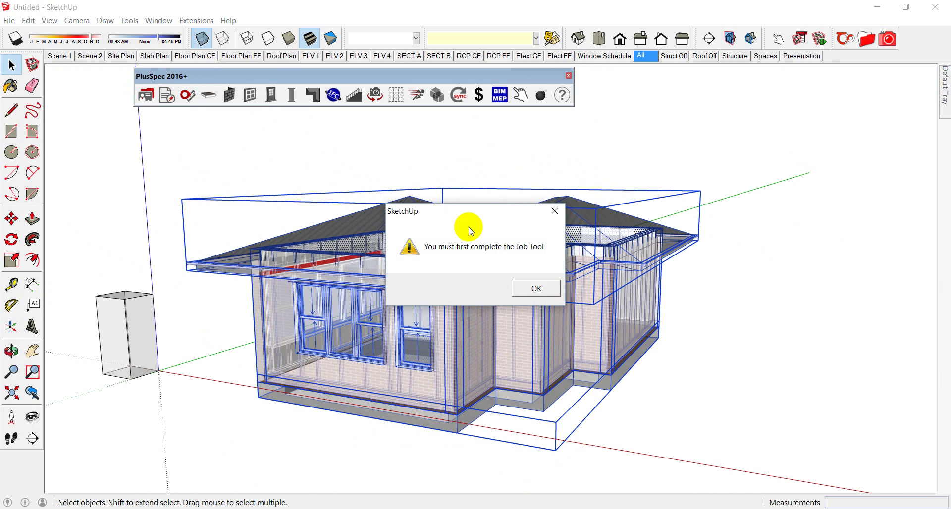
{"action": "left_click", "coordinate": [526, 290]}
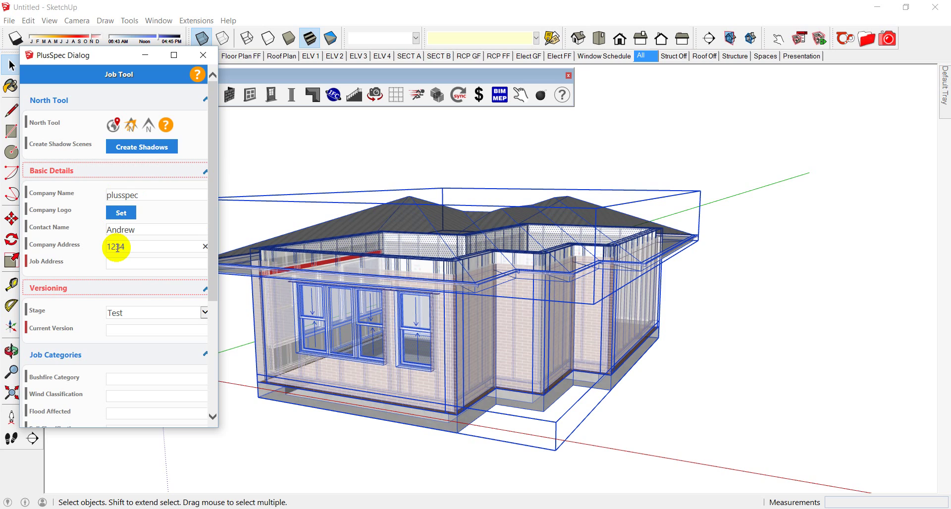
Step: Enter the job address starting with '56' and set the job stage to For Quote
{"action": "left_click", "coordinate": [108, 264]}
{"action": "type", "text": "5647 customer stree"}
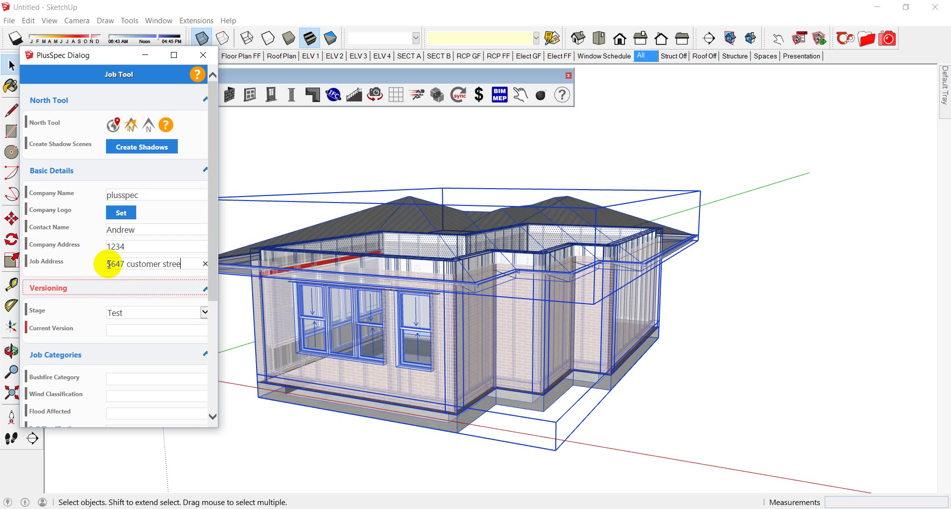
{"action": "left_click", "coordinate": [128, 313]}
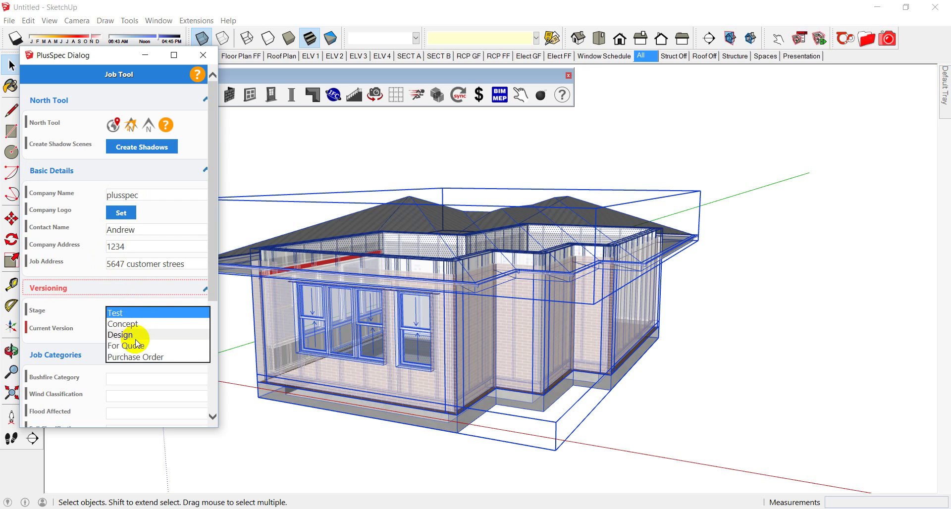
{"action": "left_click", "coordinate": [131, 345]}
{"action": "left_click", "coordinate": [121, 330]}
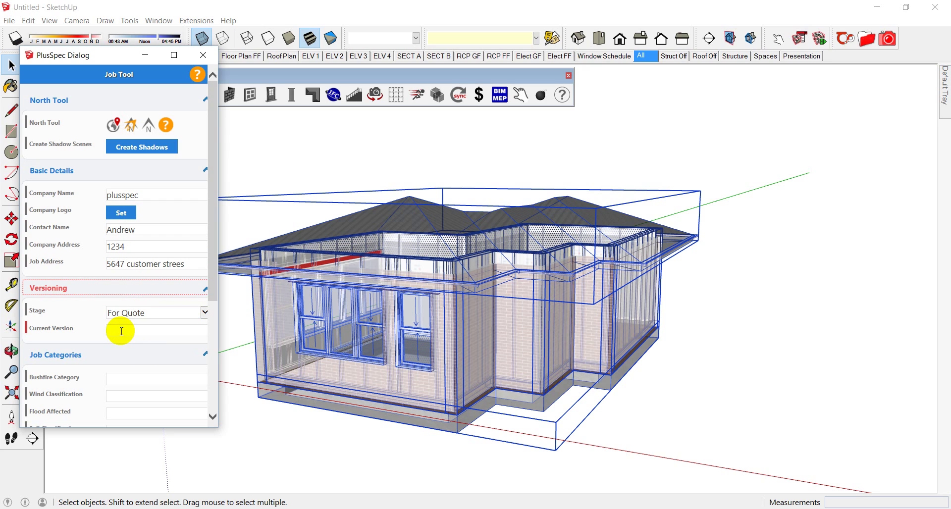
Step: Submit the job details, deselect the house and generate the quantity takeoff report
{"action": "left_click_drag", "start_coordinate": [212, 272], "coordinate": [213, 381]}
{"action": "left_click", "coordinate": [144, 405]}
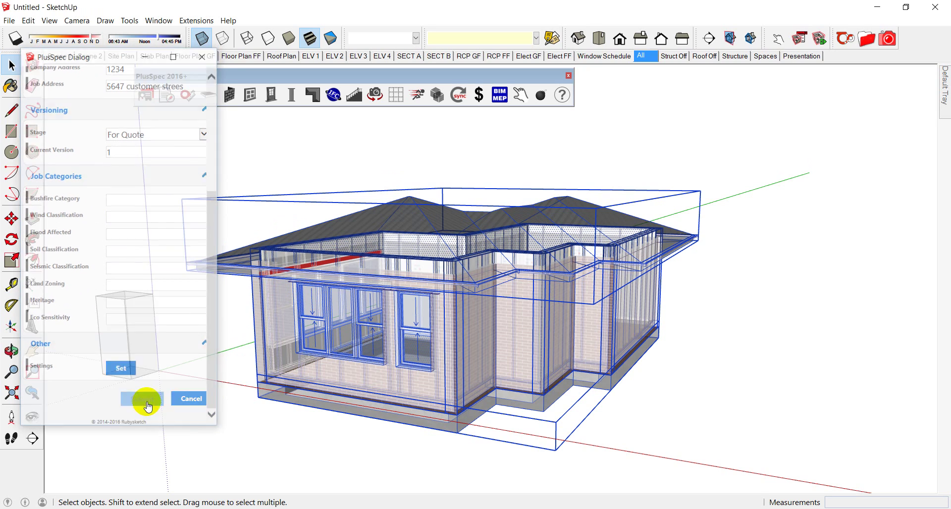
{"action": "left_click", "coordinate": [261, 439]}
{"action": "left_click", "coordinate": [166, 95]}
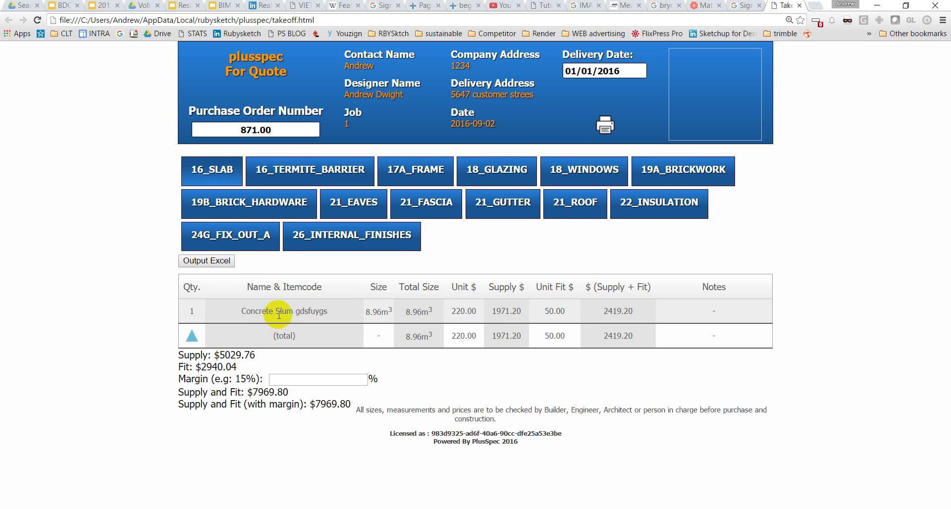
Step: Highlight the slab size, then review the 16_TERMITE_BARRIER and 17A_FRAME timber quantities
{"action": "left_click_drag", "start_coordinate": [374, 312], "coordinate": [406, 314]}
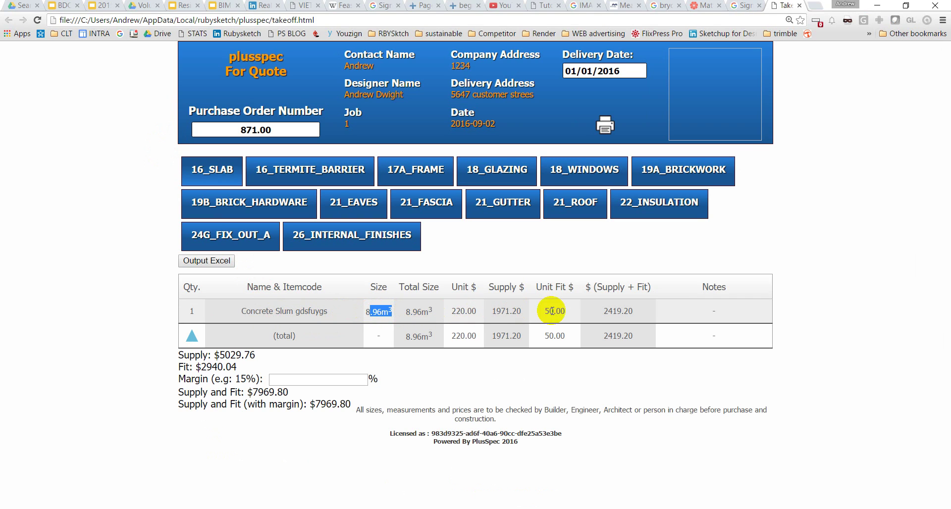
{"action": "left_click", "coordinate": [287, 174]}
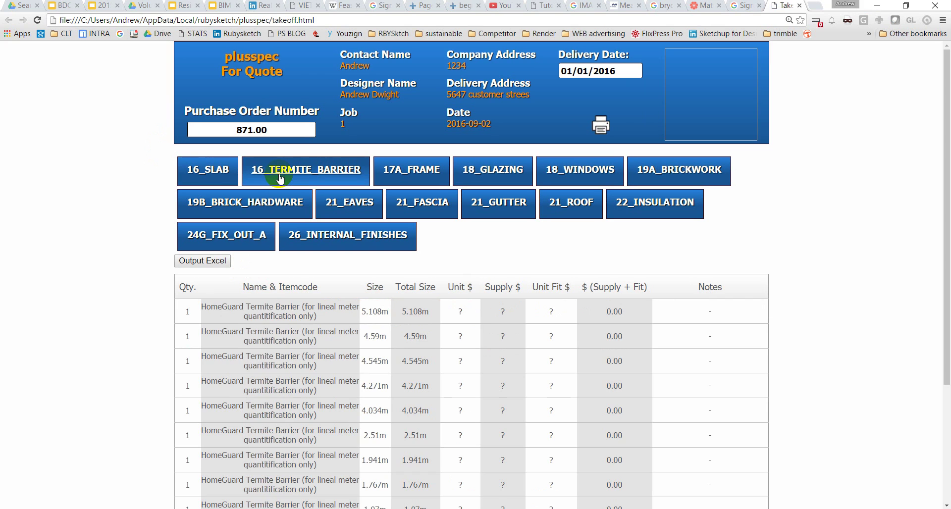
{"action": "left_click", "coordinate": [422, 171]}
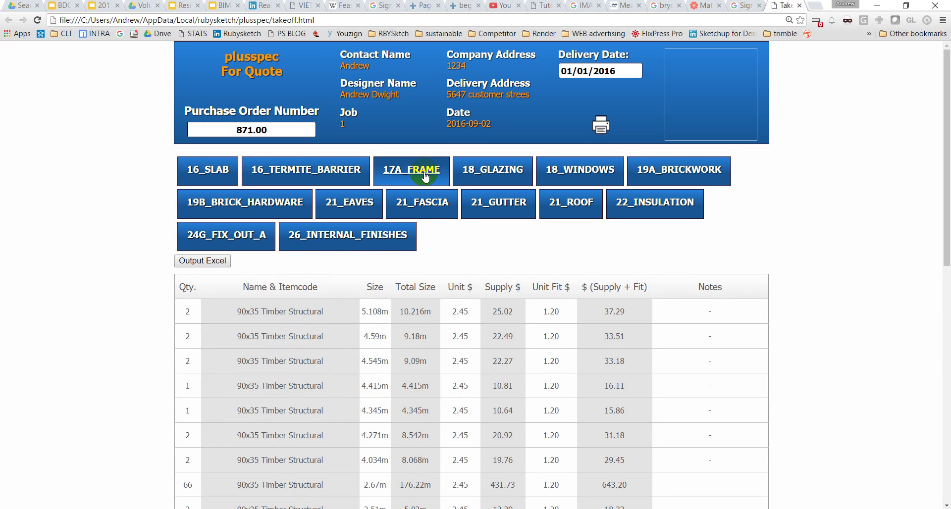
{"action": "scroll", "coordinate": [419, 245], "scroll_direction": "down", "scroll_amount": 2}
{"action": "scroll", "coordinate": [419, 248], "scroll_direction": "down", "scroll_amount": 8}
{"action": "scroll", "coordinate": [419, 248], "scroll_direction": "up", "scroll_amount": 11}
{"action": "scroll", "coordinate": [418, 247], "scroll_direction": "down", "scroll_amount": 6}
{"action": "scroll", "coordinate": [419, 248], "scroll_direction": "up", "scroll_amount": 6}
Step: In 19B_BRICK_HARDWARE, point out the 1.08m flat lintel, 2.47m angle lintel and 4.64m over-span warning
{"action": "left_click", "coordinate": [278, 208]}
{"action": "scroll", "coordinate": [375, 249], "scroll_direction": "down", "scroll_amount": 1}
{"action": "scroll", "coordinate": [375, 249], "scroll_direction": "down", "scroll_amount": 1}
{"action": "left_click", "coordinate": [323, 212]}
{"action": "left_click_drag", "start_coordinate": [332, 213], "coordinate": [307, 212]}
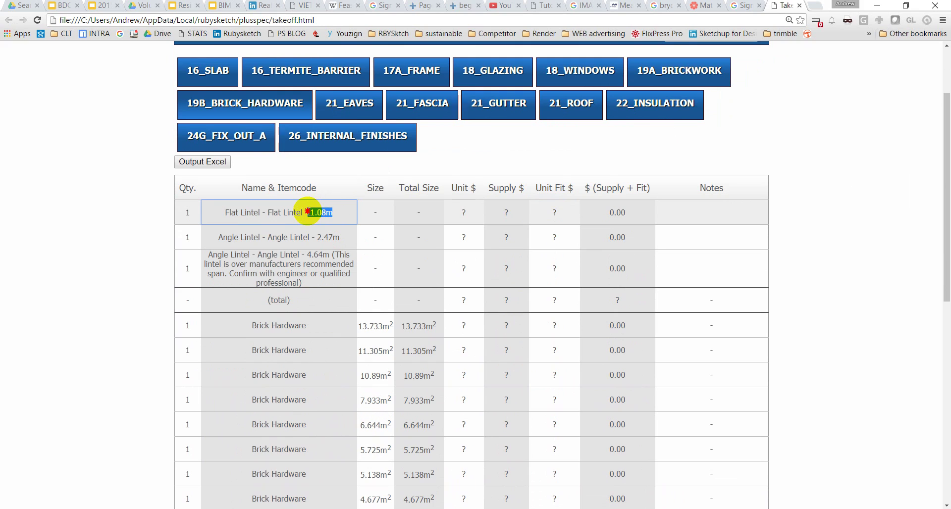
{"action": "left_click", "coordinate": [341, 239]}
{"action": "left_click_drag", "start_coordinate": [340, 237], "coordinate": [322, 281]}
{"action": "left_click", "coordinate": [310, 256]}
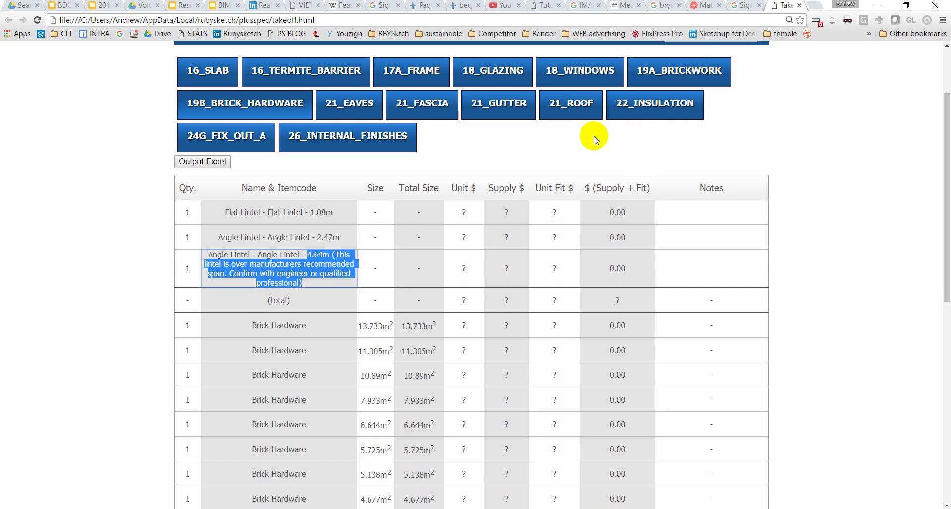
Step: Review the 21_ROOF Stramit Monoclad Monument item and supply-and-fit total, then 26_INTERNAL_FINISHES
{"action": "left_click", "coordinate": [572, 107]}
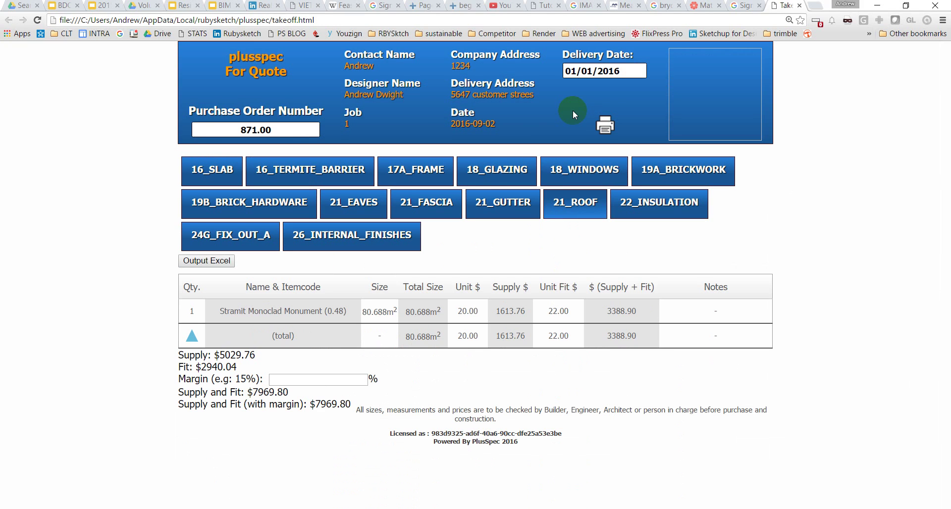
{"action": "left_click_drag", "start_coordinate": [222, 309], "coordinate": [359, 302]}
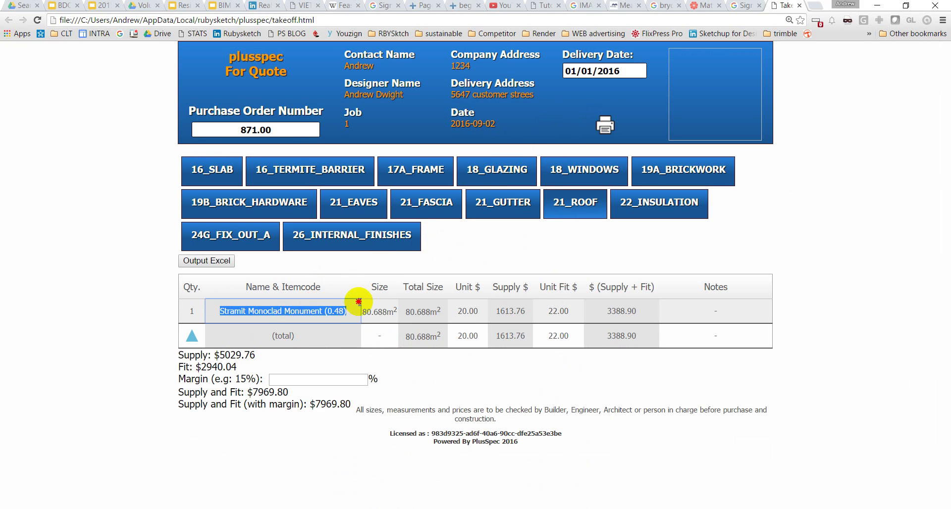
{"action": "left_click", "coordinate": [407, 309]}
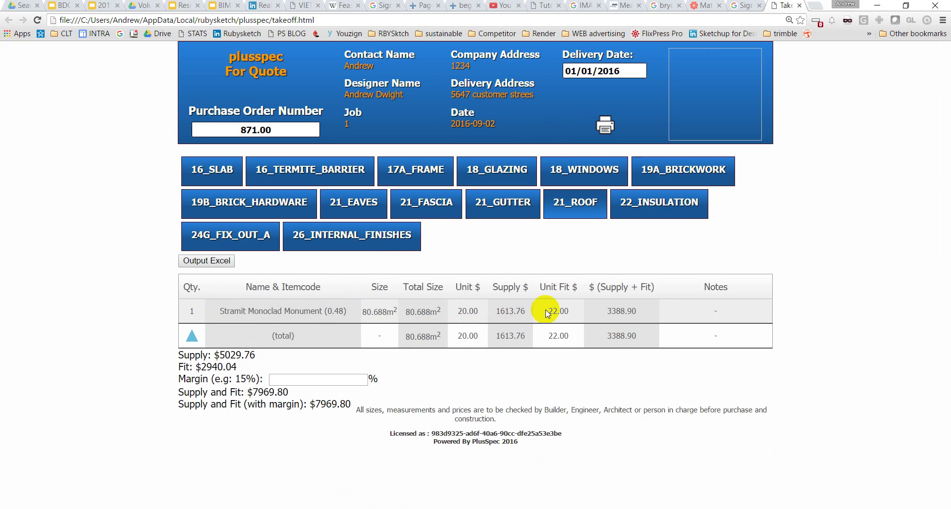
{"action": "left_click_drag", "start_coordinate": [633, 335], "coordinate": [626, 335]}
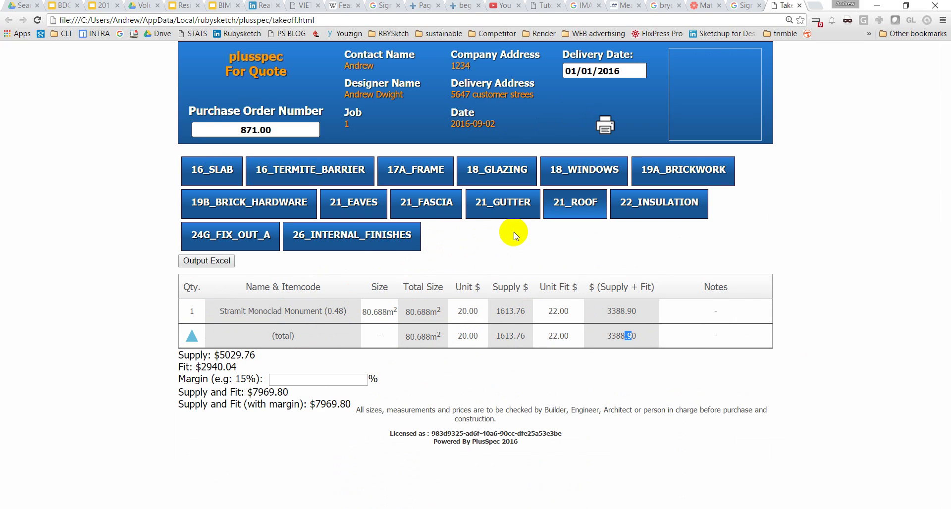
{"action": "left_click", "coordinate": [401, 245]}
{"action": "scroll", "coordinate": [387, 262], "scroll_direction": "down", "scroll_amount": 3}
{"action": "scroll", "coordinate": [387, 263], "scroll_direction": "up", "scroll_amount": 3}
Step: Step through 19B_BRICK_HARDWARE, 21_EAVES, 21_FASCIA, 21_GUTTER and 22_INSULATION, then minimise the report
{"action": "left_click", "coordinate": [310, 206]}
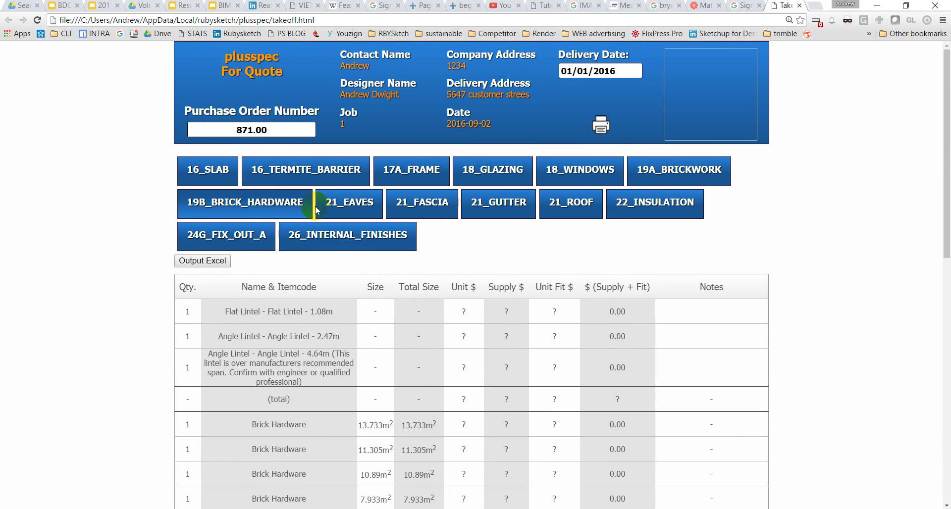
{"action": "left_click", "coordinate": [342, 206]}
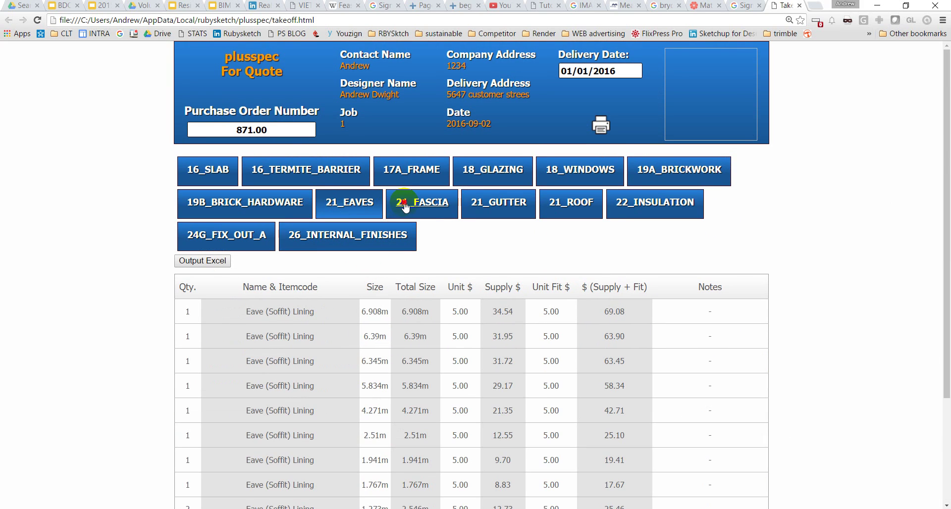
{"action": "left_click", "coordinate": [405, 204]}
{"action": "left_click", "coordinate": [486, 205]}
{"action": "scroll", "coordinate": [463, 275], "scroll_direction": "down", "scroll_amount": 3}
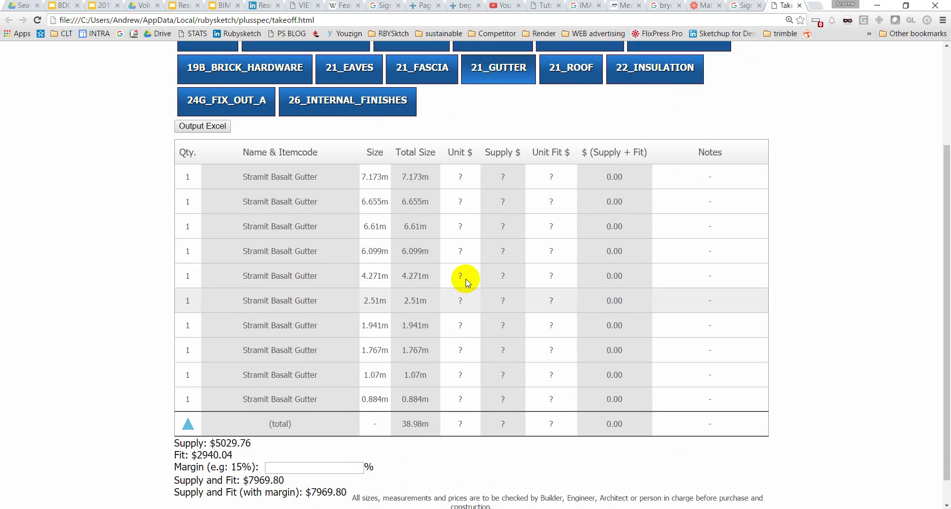
{"action": "scroll", "coordinate": [466, 282], "scroll_direction": "up", "scroll_amount": 3}
{"action": "left_click", "coordinate": [628, 205]}
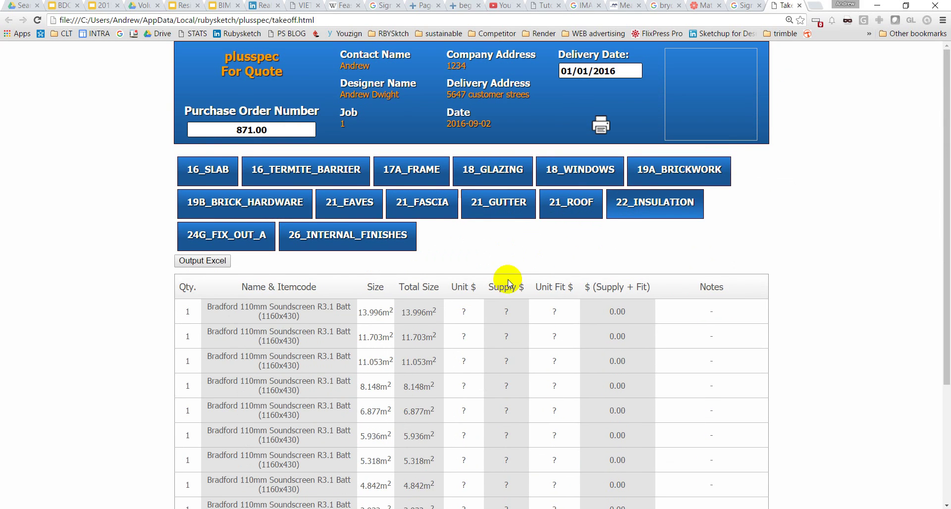
{"action": "scroll", "coordinate": [444, 304], "scroll_direction": "down", "scroll_amount": 3}
{"action": "scroll", "coordinate": [444, 305], "scroll_direction": "up", "scroll_amount": 3}
{"action": "left_click", "coordinate": [879, 7]}
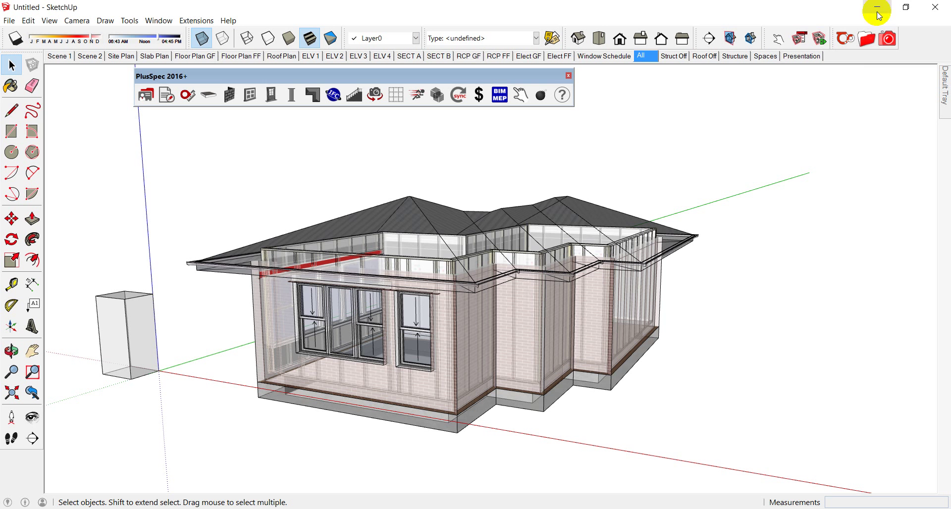
Step: Switch to the Grant TAFE framing model and orbit it to a low angle
{"action": "middle_click_drag", "start_coordinate": [429, 390], "coordinate": [500, 369]}
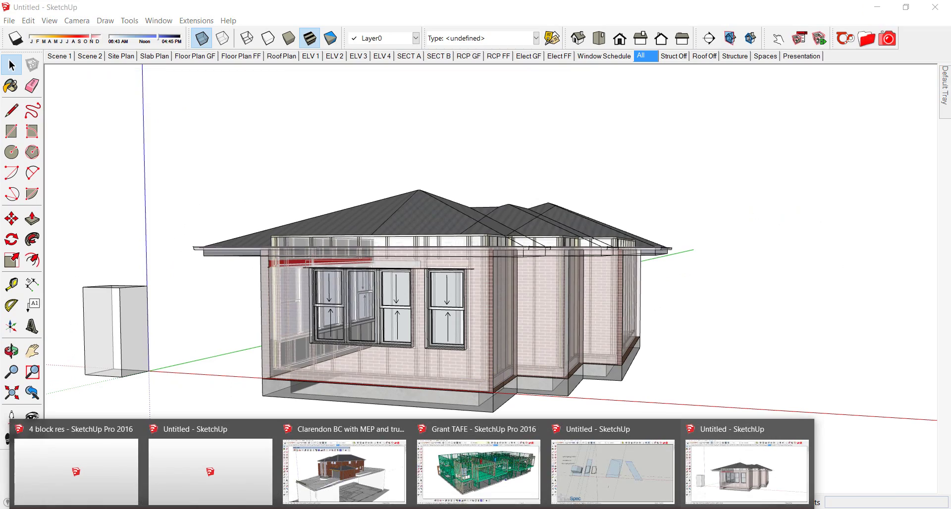
{"action": "left_click", "coordinate": [483, 469]}
{"action": "middle_click_drag", "start_coordinate": [454, 295], "coordinate": [494, 47]}
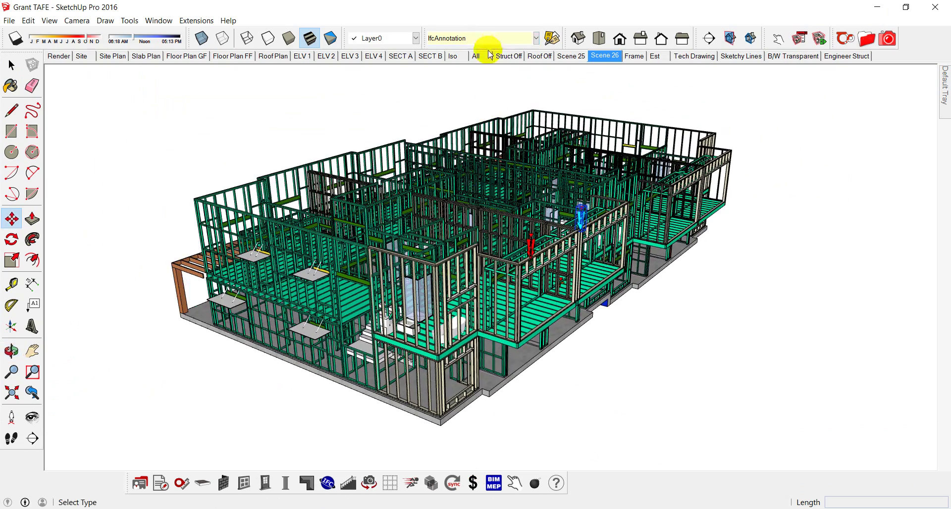
{"action": "scroll", "coordinate": [446, 277], "scroll_direction": "up", "scroll_amount": 5}
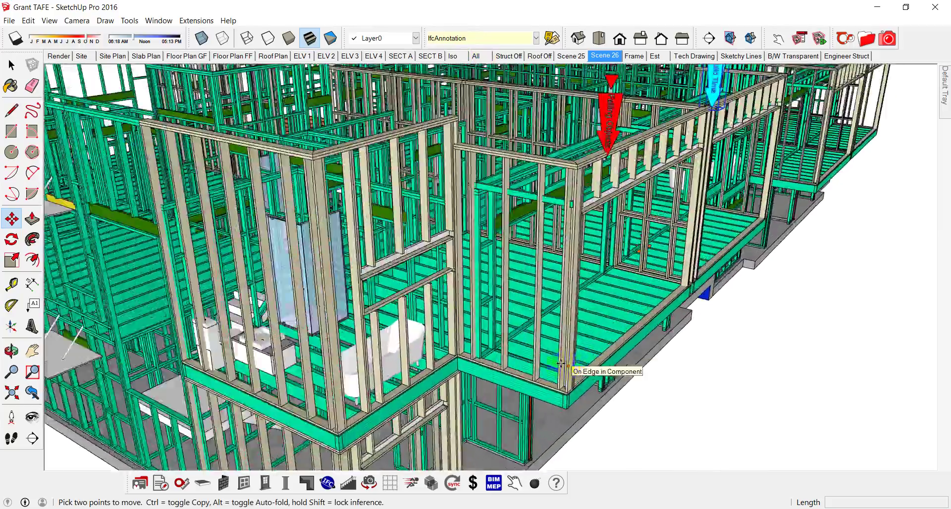
{"action": "middle_click_drag", "start_coordinate": [560, 364], "coordinate": [473, 221]}
{"action": "scroll", "coordinate": [347, 278], "scroll_direction": "down", "scroll_amount": 6}
Step: Orbit around the stair area to a left-front view and bring up the 2740mm Masonry Veneer Wall Tool settings
{"action": "key", "text": "m"}
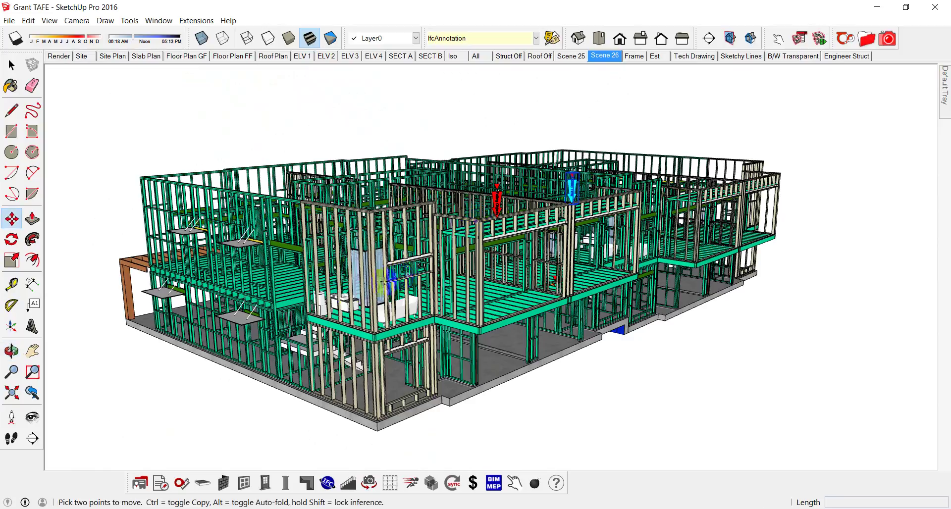
{"action": "scroll", "coordinate": [282, 311], "scroll_direction": "up", "scroll_amount": 4}
{"action": "scroll", "coordinate": [282, 311], "scroll_direction": "up", "scroll_amount": 5}
{"action": "middle_click_drag", "start_coordinate": [282, 311], "coordinate": [377, 315]}
{"action": "scroll", "coordinate": [378, 315], "scroll_direction": "down", "scroll_amount": 10}
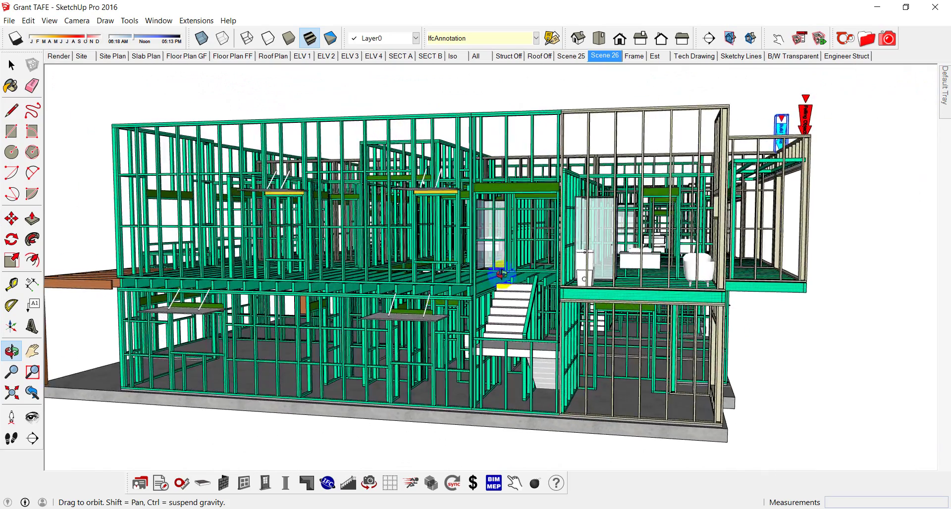
{"action": "middle_click_drag", "start_coordinate": [501, 274], "coordinate": [361, 276]}
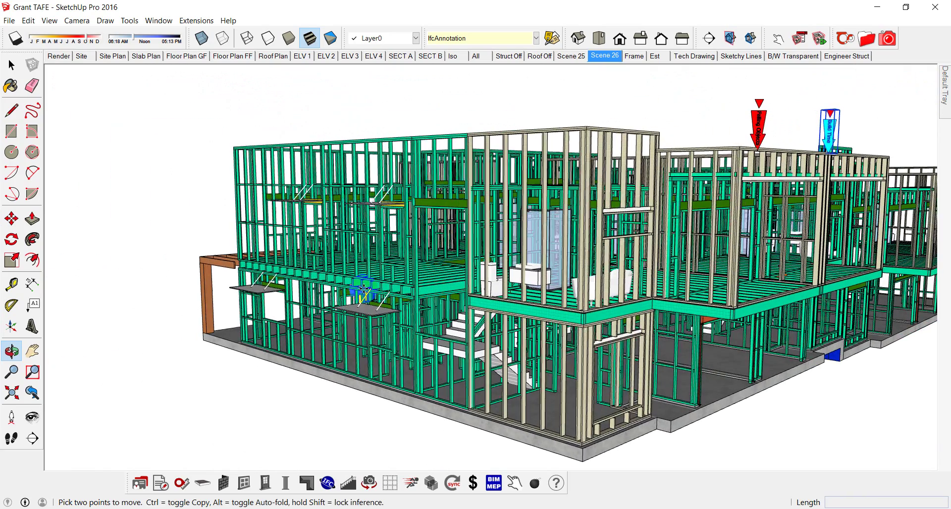
{"action": "left_click", "coordinate": [224, 481]}
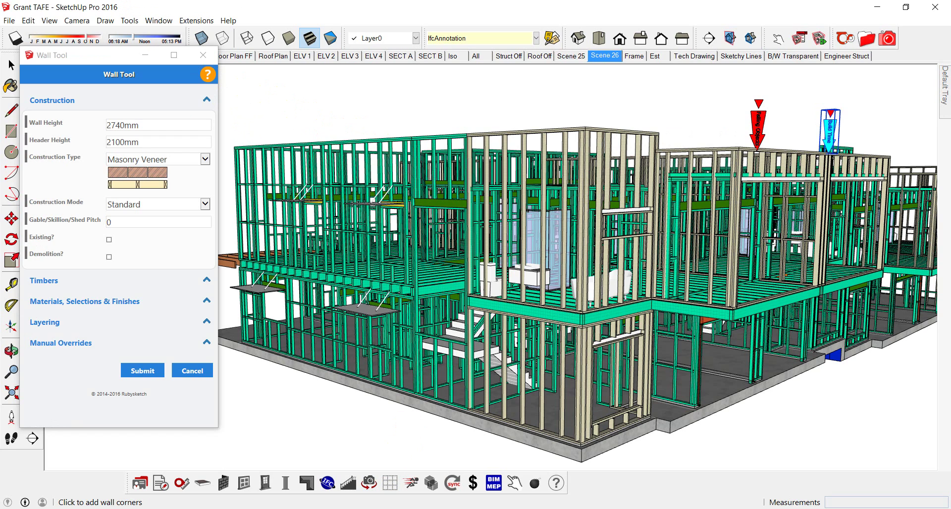
Step: Switch to the Clarendon model, show the ELV 4 left elevation and use Shaded with Textures
{"action": "left_click", "coordinate": [357, 465]}
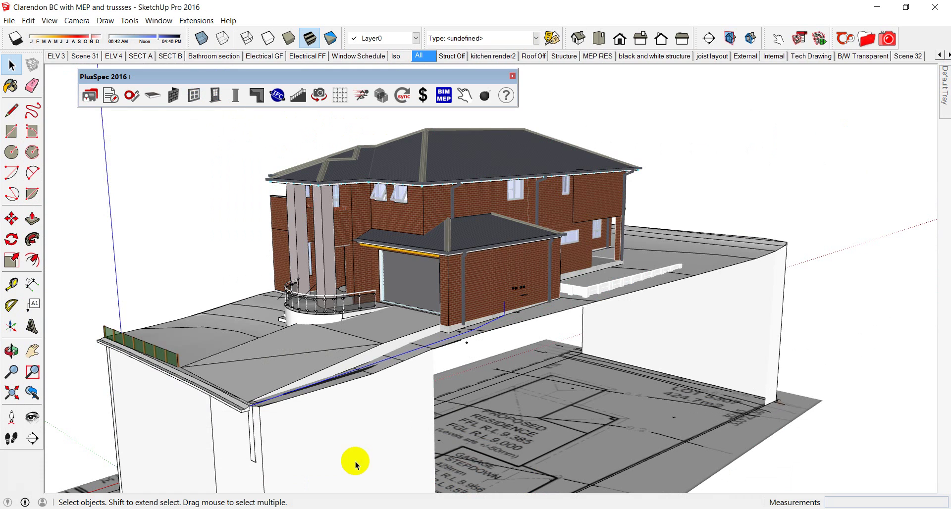
{"action": "scroll", "coordinate": [416, 245], "scroll_direction": "up", "scroll_amount": 5}
{"action": "middle_click_drag", "start_coordinate": [418, 227], "coordinate": [620, 296]}
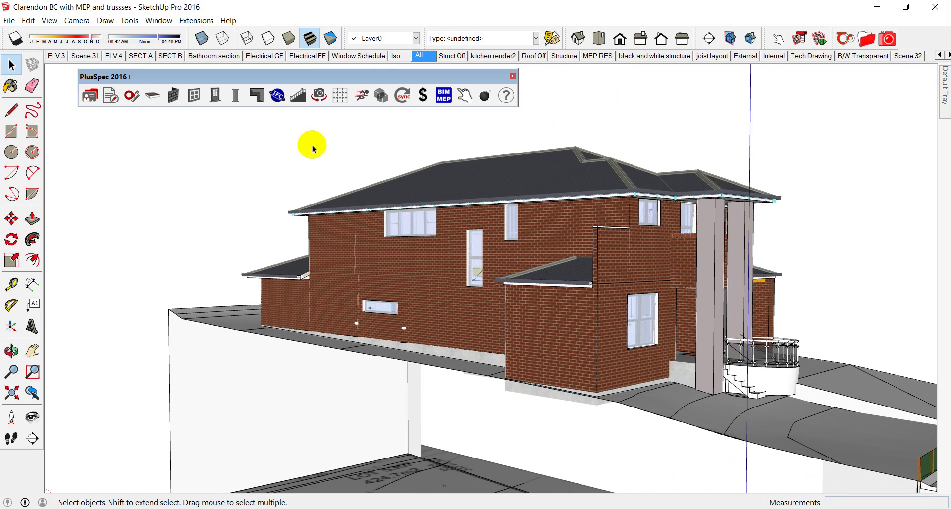
{"action": "left_click", "coordinate": [112, 56]}
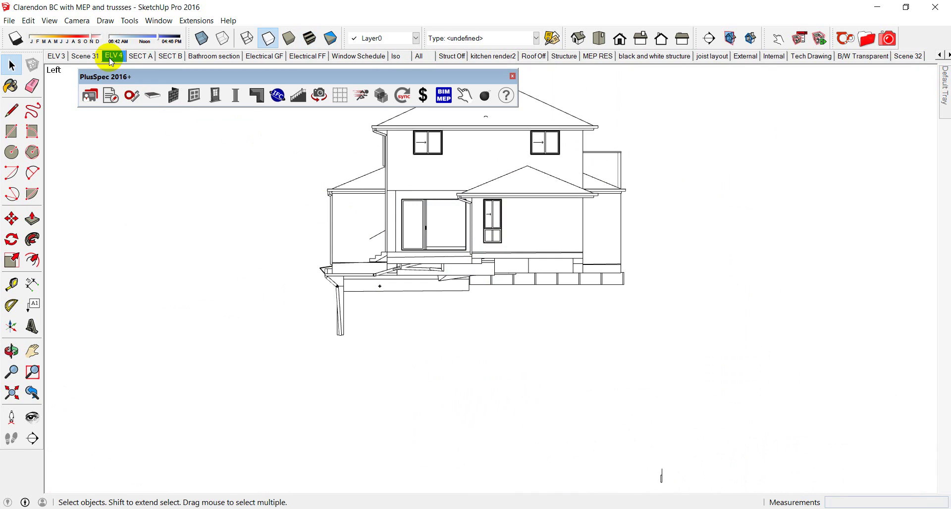
{"action": "middle_click_drag", "start_coordinate": [535, 185], "coordinate": [359, 167]}
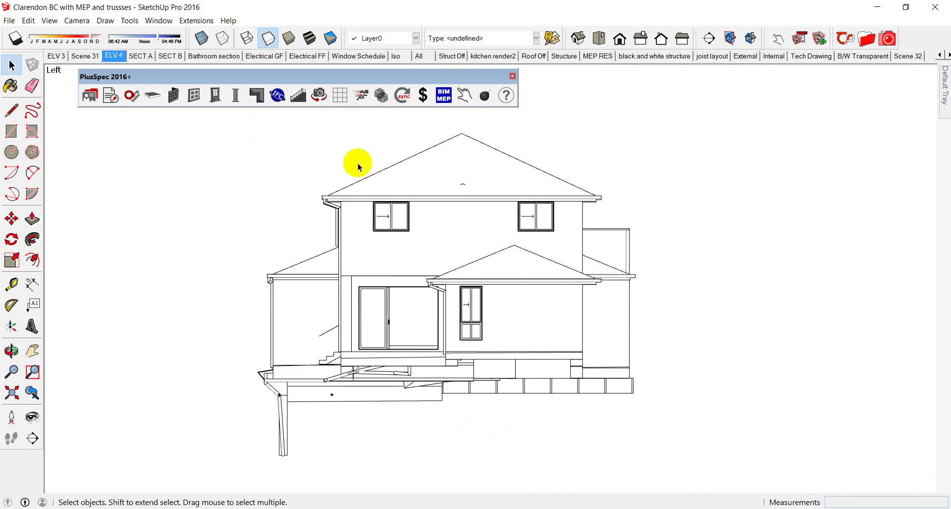
{"action": "key", "text": "Page_Down"}
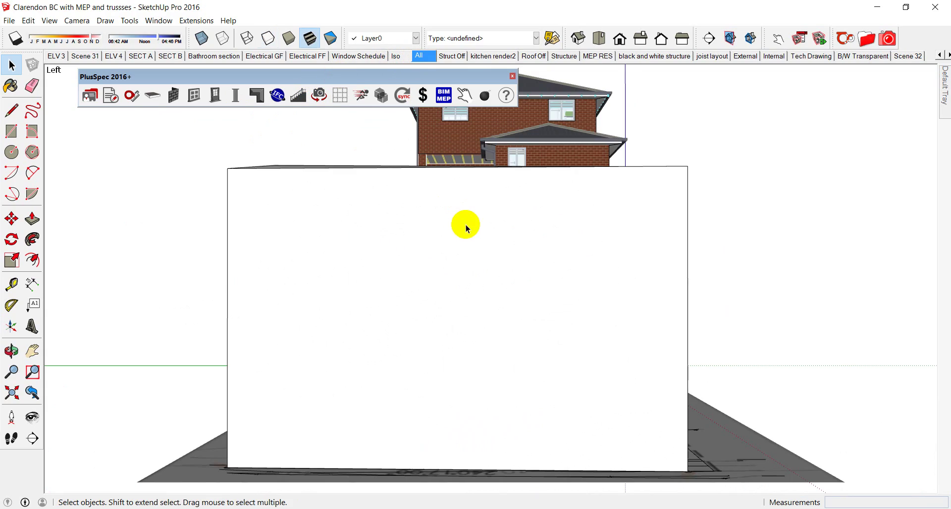
Step: Orbit the Clarendon house from an oblique site view through the front, garage side and rear
{"action": "middle_click_drag", "start_coordinate": [553, 244], "coordinate": [233, 287]}
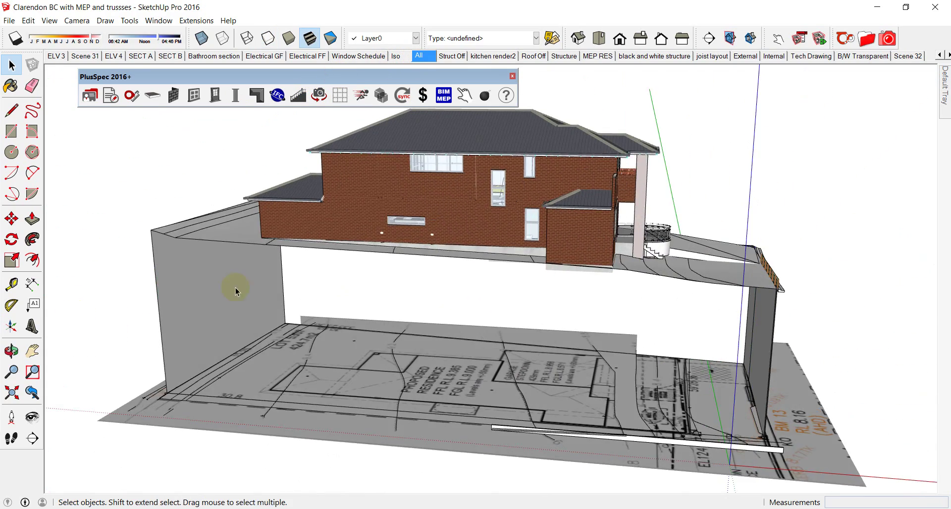
{"action": "middle_click_drag", "start_coordinate": [530, 203], "coordinate": [403, 315]}
{"action": "scroll", "coordinate": [512, 281], "scroll_direction": "up", "scroll_amount": 8}
{"action": "scroll", "coordinate": [340, 303], "scroll_direction": "down", "scroll_amount": 6}
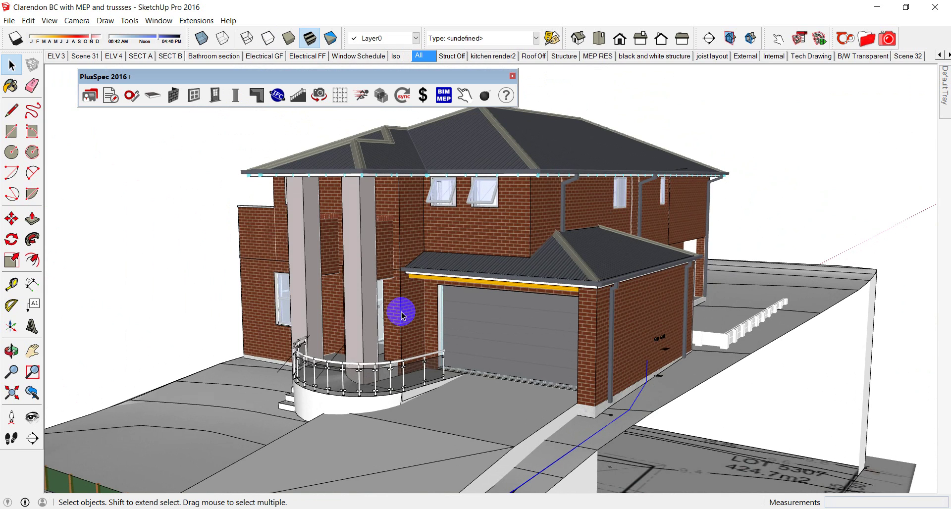
{"action": "middle_click_drag", "start_coordinate": [541, 279], "coordinate": [516, 297]}
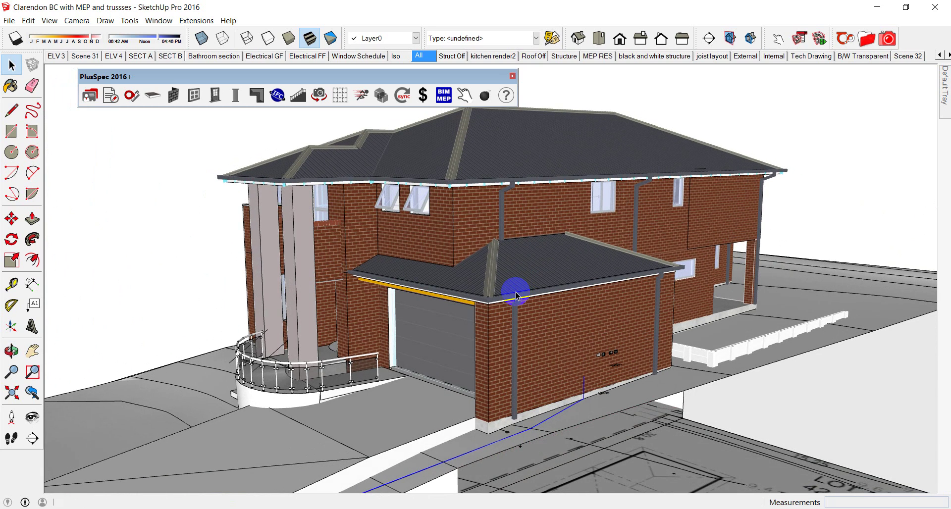
{"action": "middle_click_drag", "start_coordinate": [517, 297], "coordinate": [178, 262]}
{"action": "middle_click_drag", "start_coordinate": [601, 287], "coordinate": [668, 313]}
Step: Zoom into the kitchen and back out, then orbit the whole Clarendon house
{"action": "scroll", "coordinate": [640, 292], "scroll_direction": "up", "scroll_amount": 10}
{"action": "scroll", "coordinate": [668, 313], "scroll_direction": "down", "scroll_amount": 10}
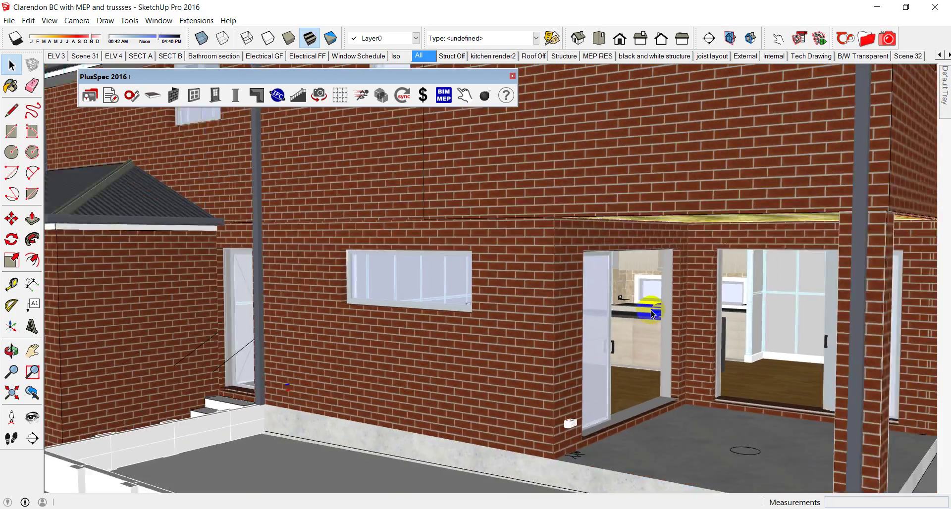
{"action": "scroll", "coordinate": [653, 313], "scroll_direction": "down", "scroll_amount": 10}
{"action": "middle_click_drag", "start_coordinate": [671, 297], "coordinate": [574, 273]}
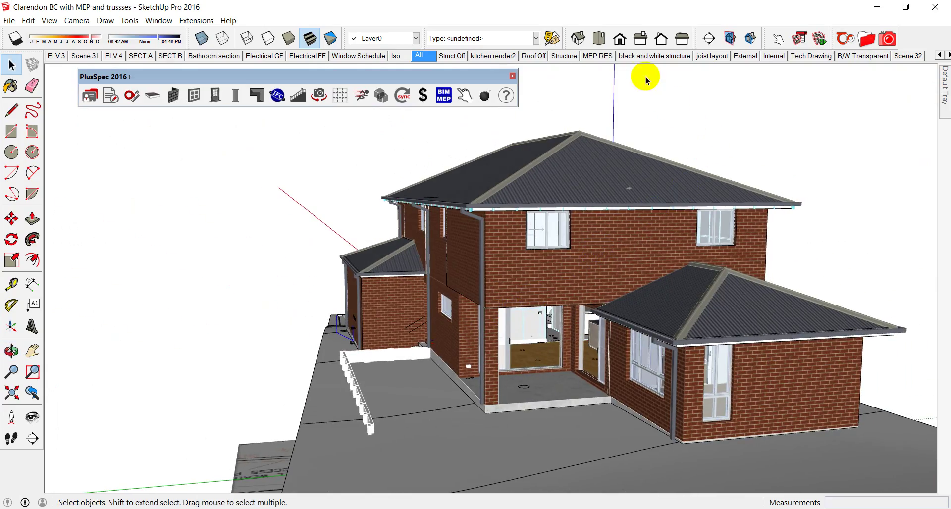
Step: Show the MEP RES scene and orbit the wall framing, roof trusses and services
{"action": "left_click", "coordinate": [598, 56]}
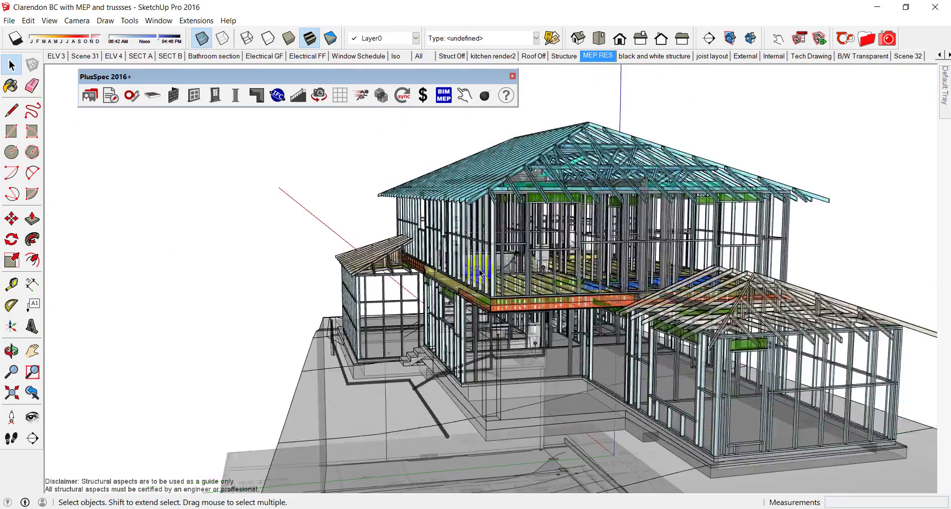
{"action": "scroll", "coordinate": [595, 248], "scroll_direction": "up", "scroll_amount": 5}
{"action": "middle_click_drag", "start_coordinate": [595, 248], "coordinate": [706, 275]}
{"action": "scroll", "coordinate": [591, 246], "scroll_direction": "down", "scroll_amount": 5}
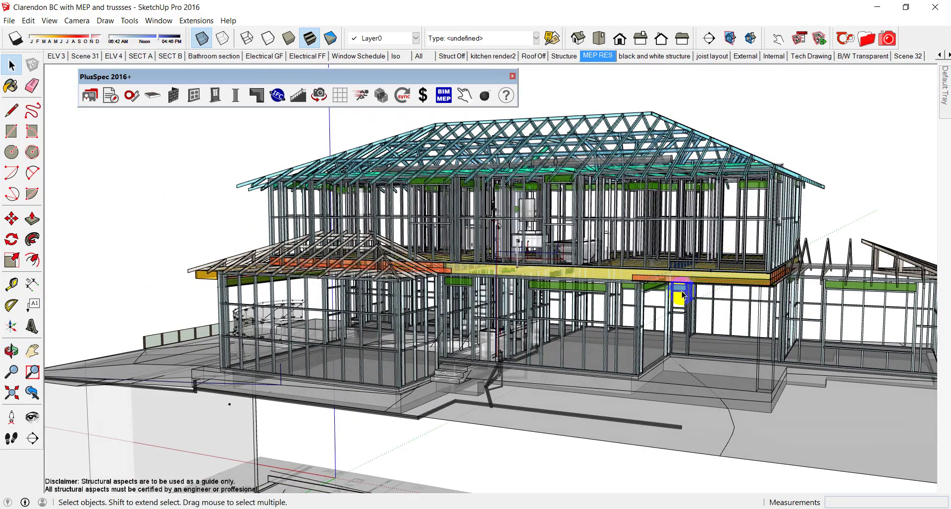